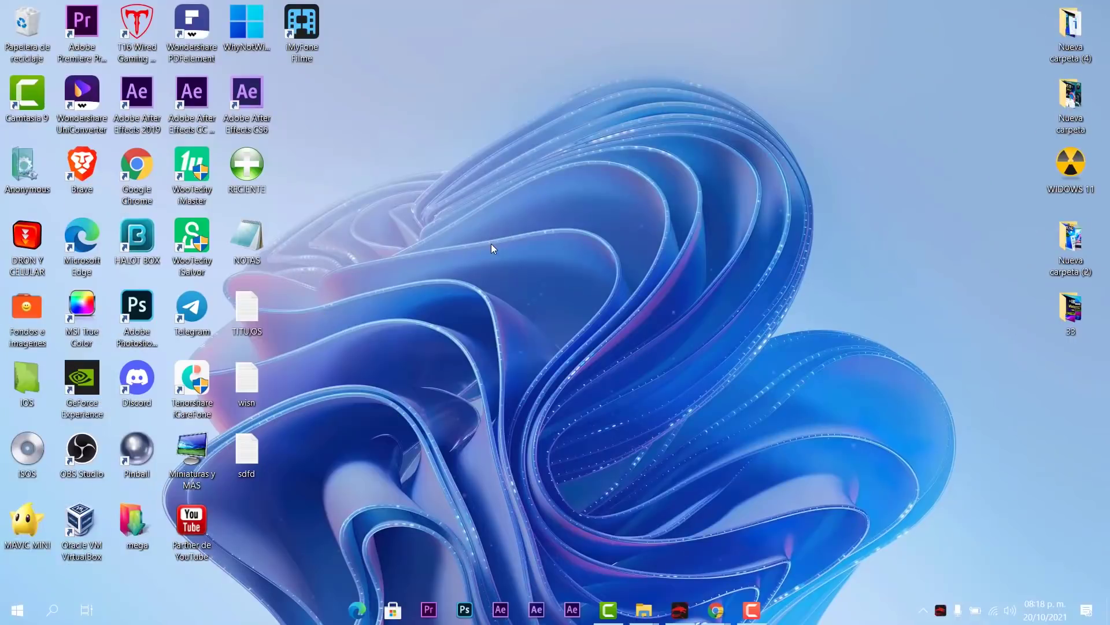
Launch iMyFone Filme and import the PowerPoint presentation from the Descargas folder into Diapositivas a Video.
double_click(316, 32)
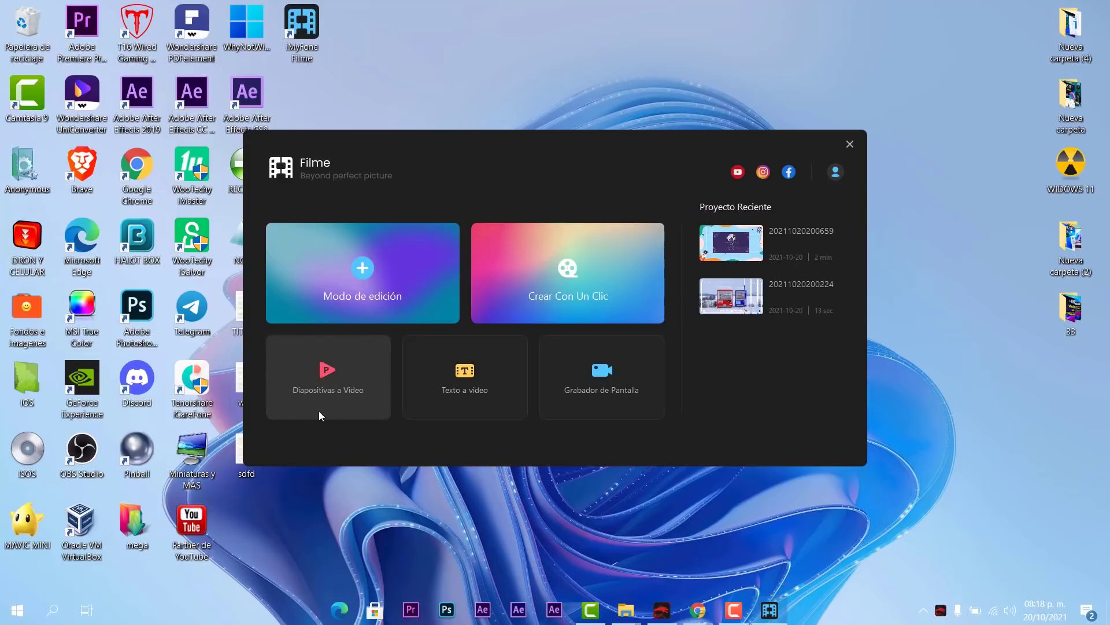
click(327, 379)
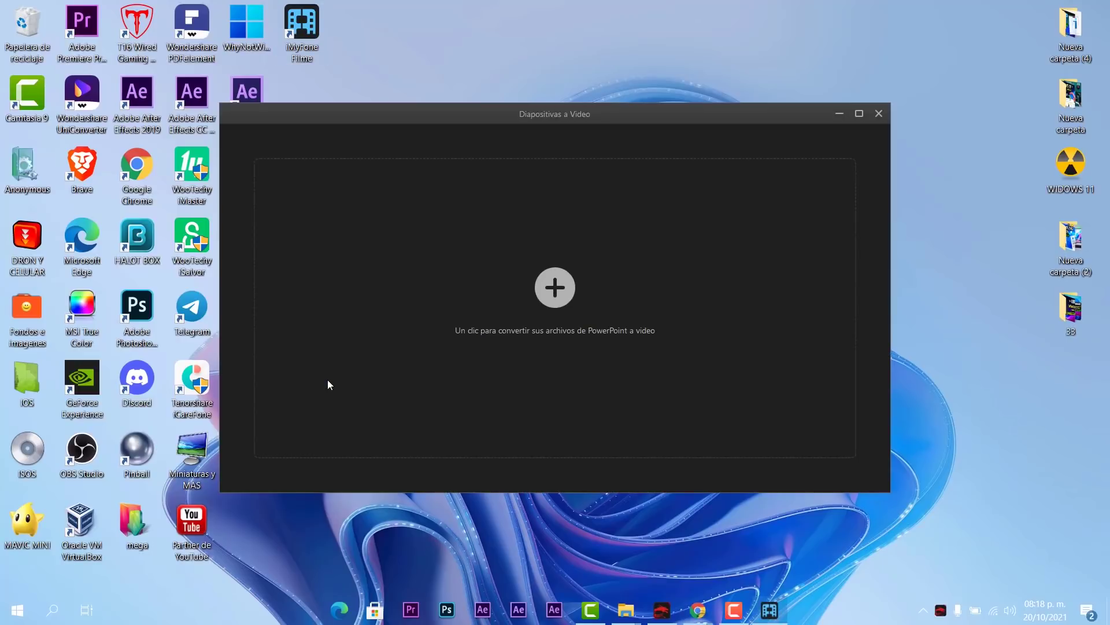
click(541, 298)
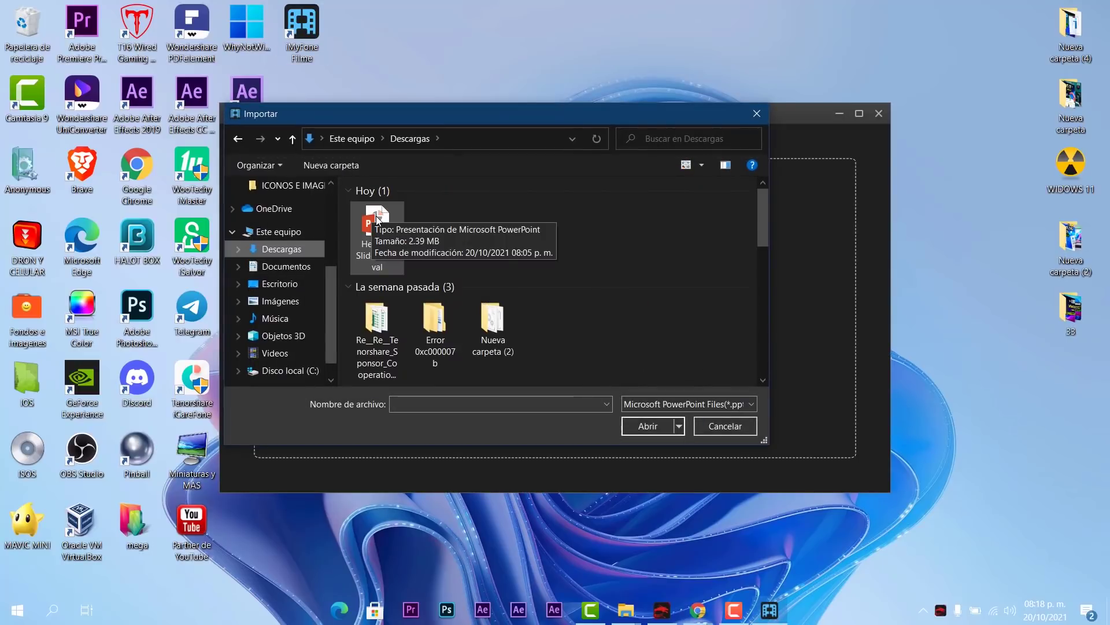
double_click(377, 218)
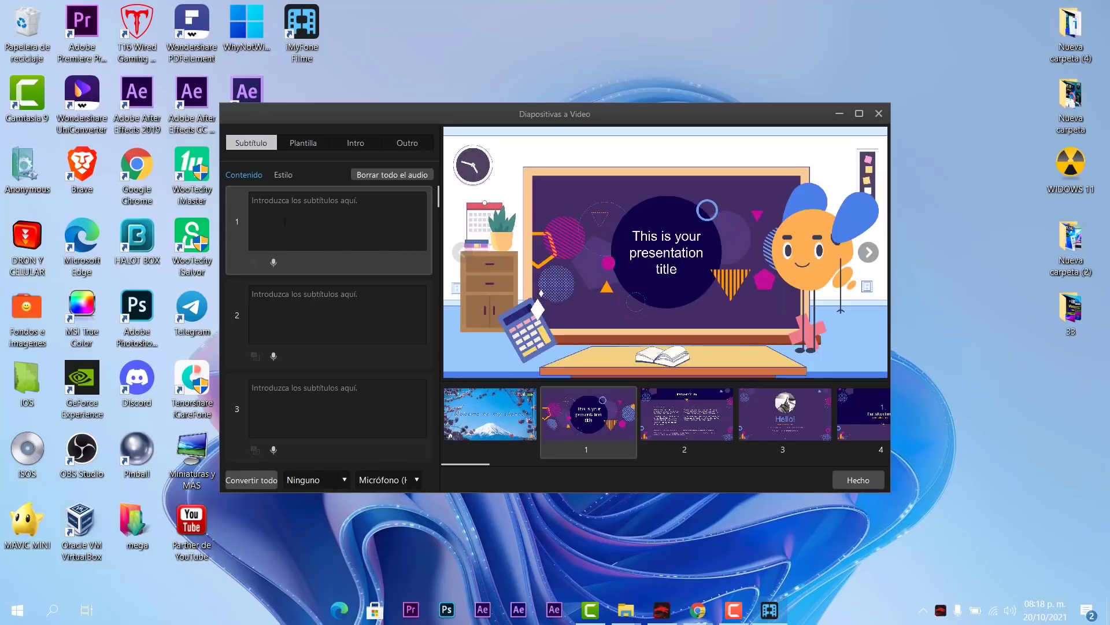
Apply the Home template set to the imported slides.
scroll(311, 347, down, 10)
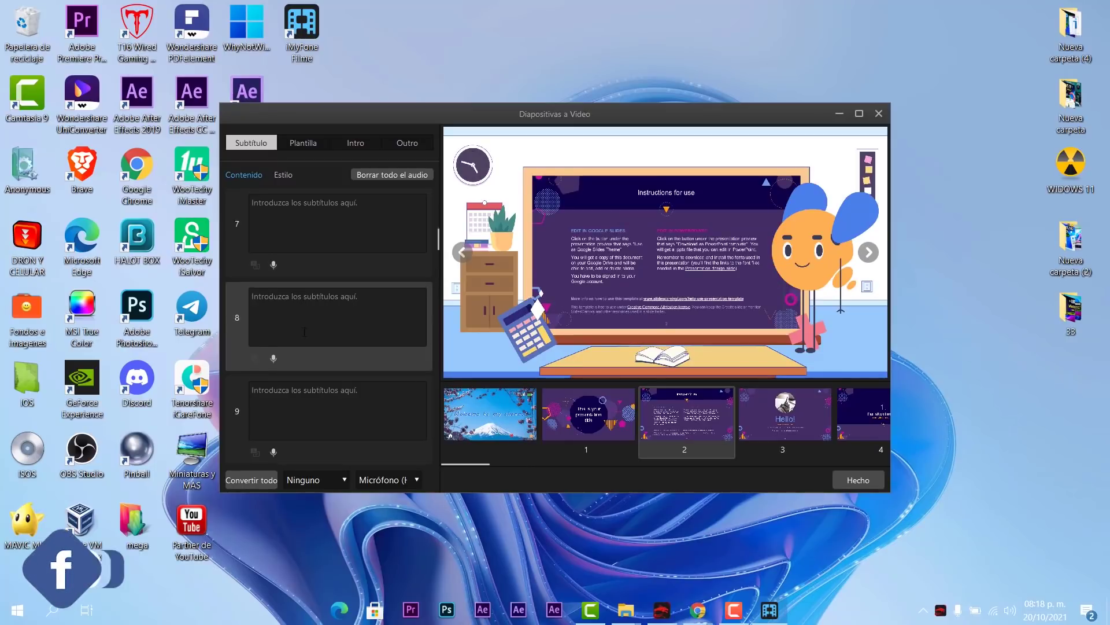
click(311, 409)
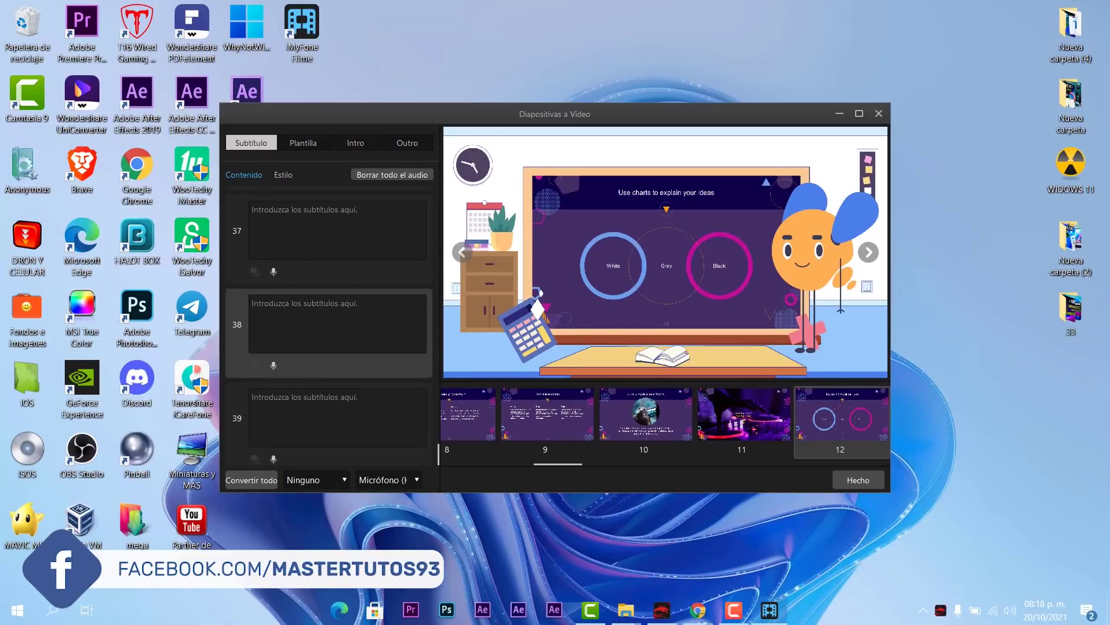
click(303, 143)
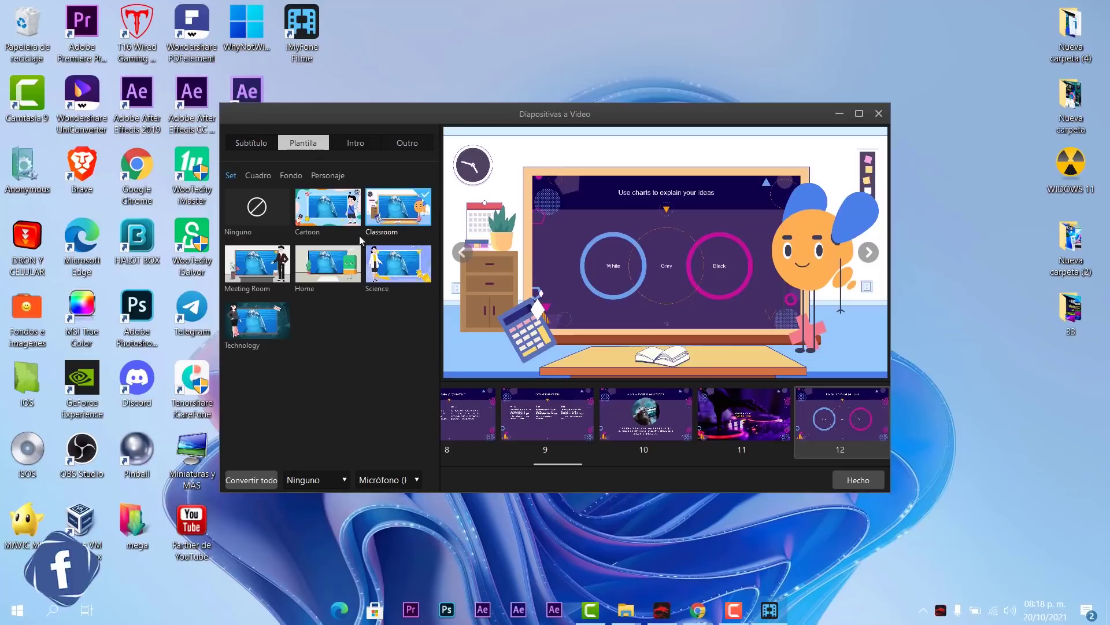
click(333, 271)
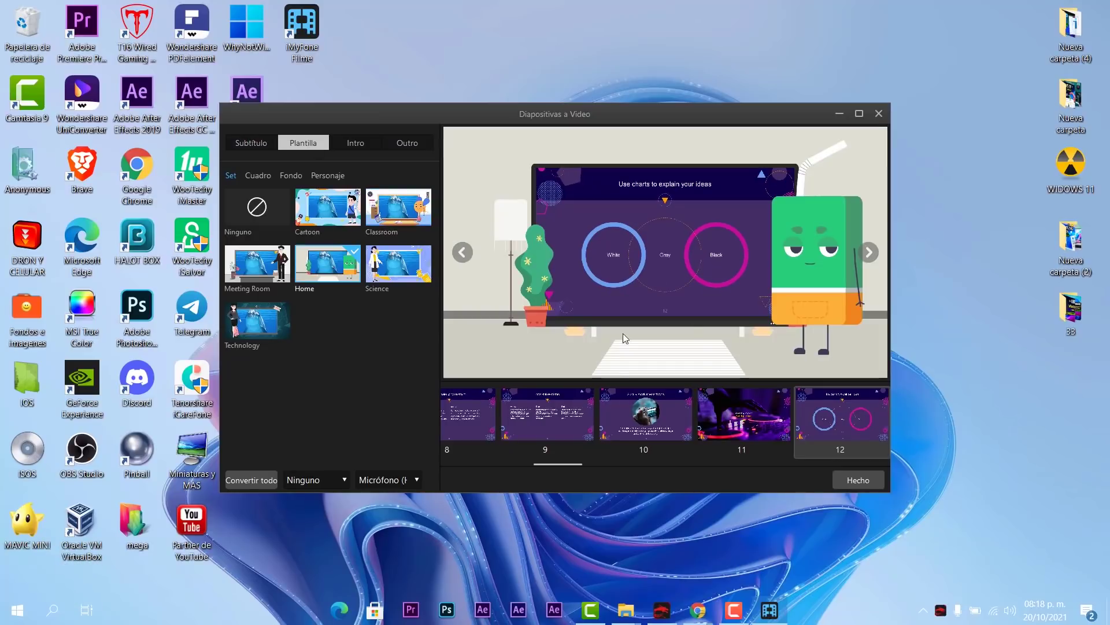
Set the Technology intro and the Technology outro for the slide video, and generate the project.
click(353, 143)
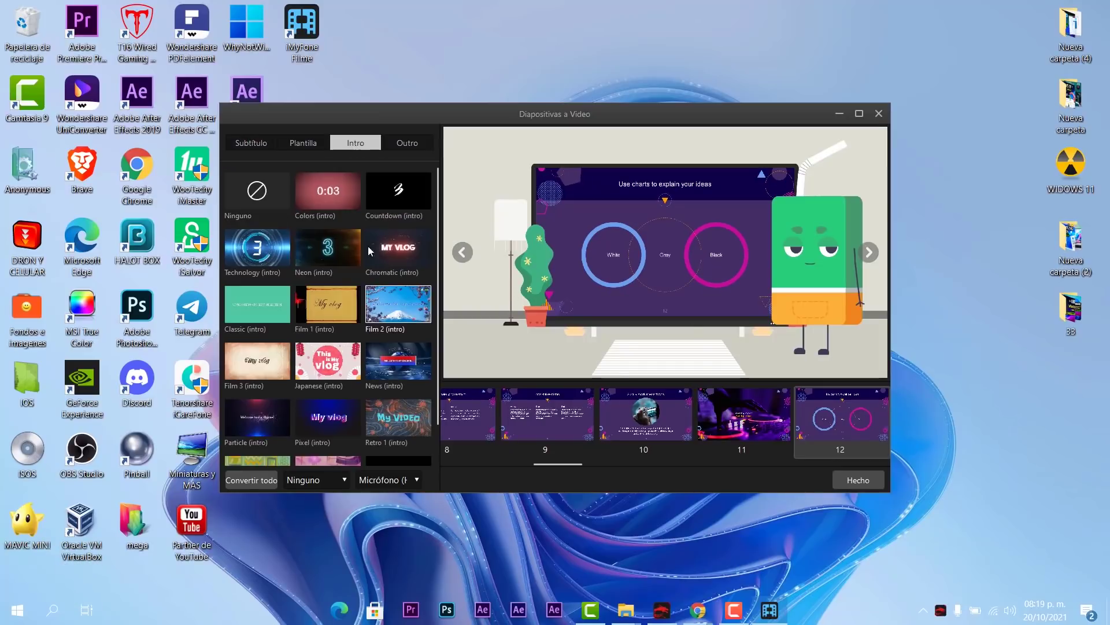
click(257, 247)
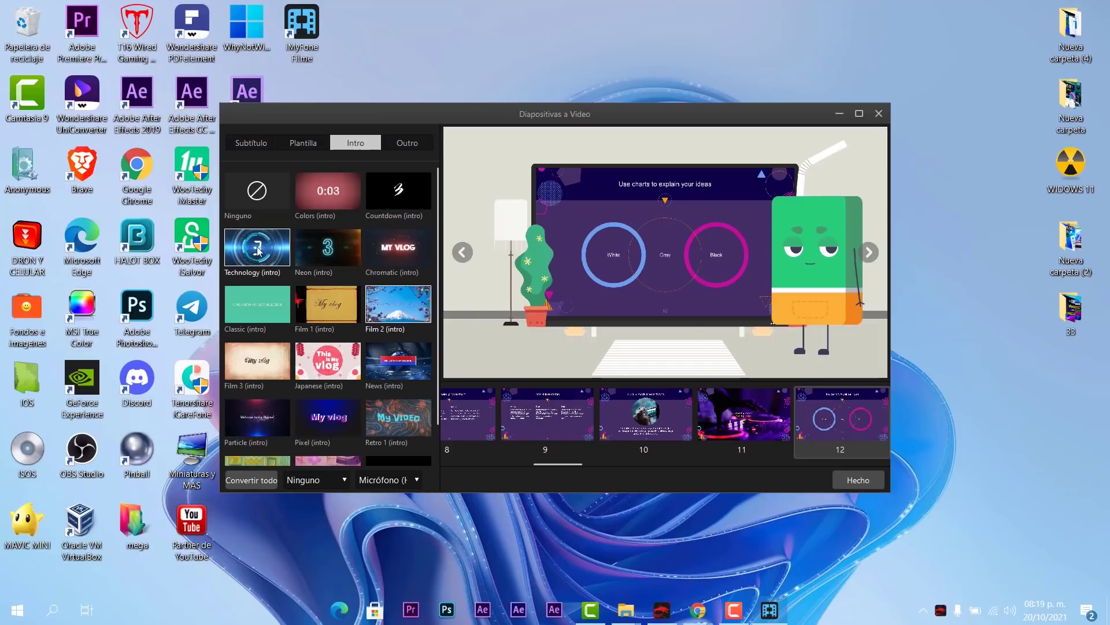
click(408, 143)
click(398, 191)
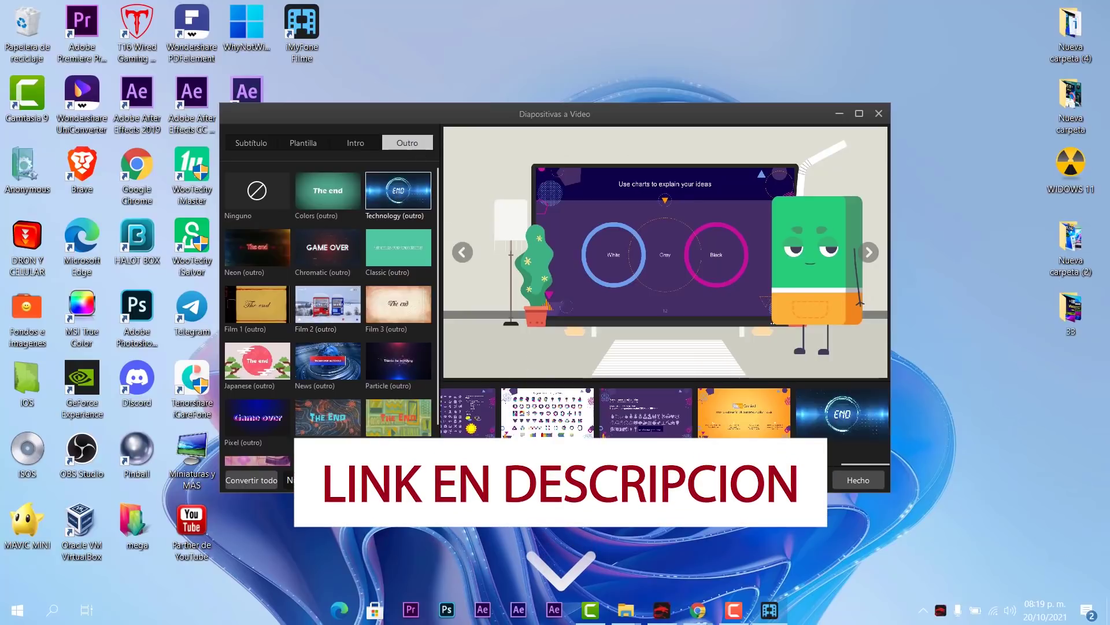
click(852, 478)
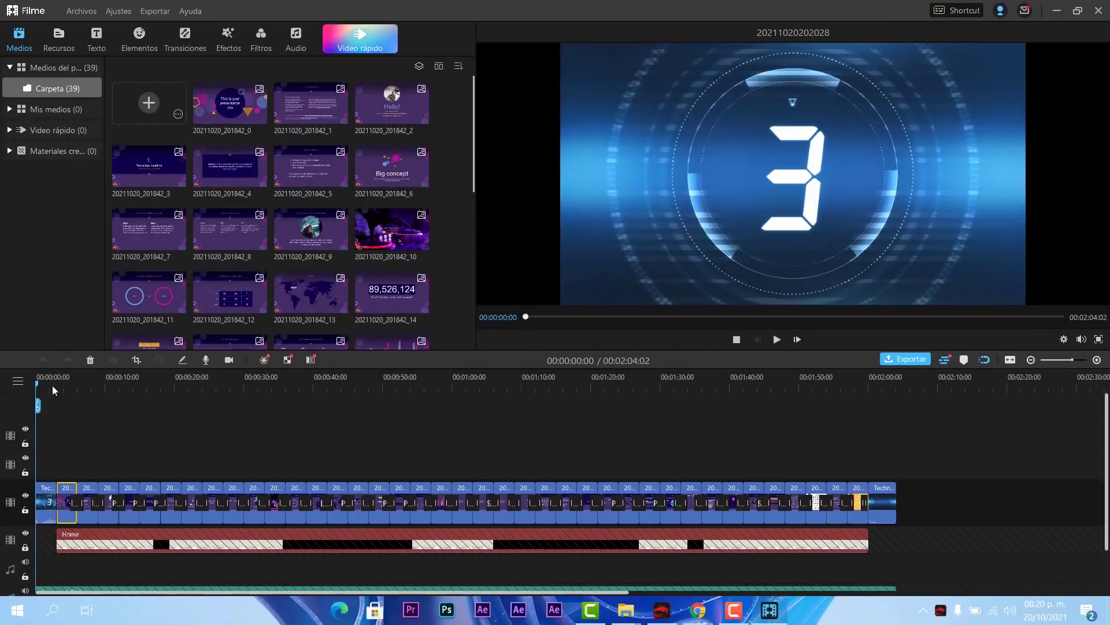
Preview the generated slide video by scrubbing and playing different parts of the timeline.
click(56, 389)
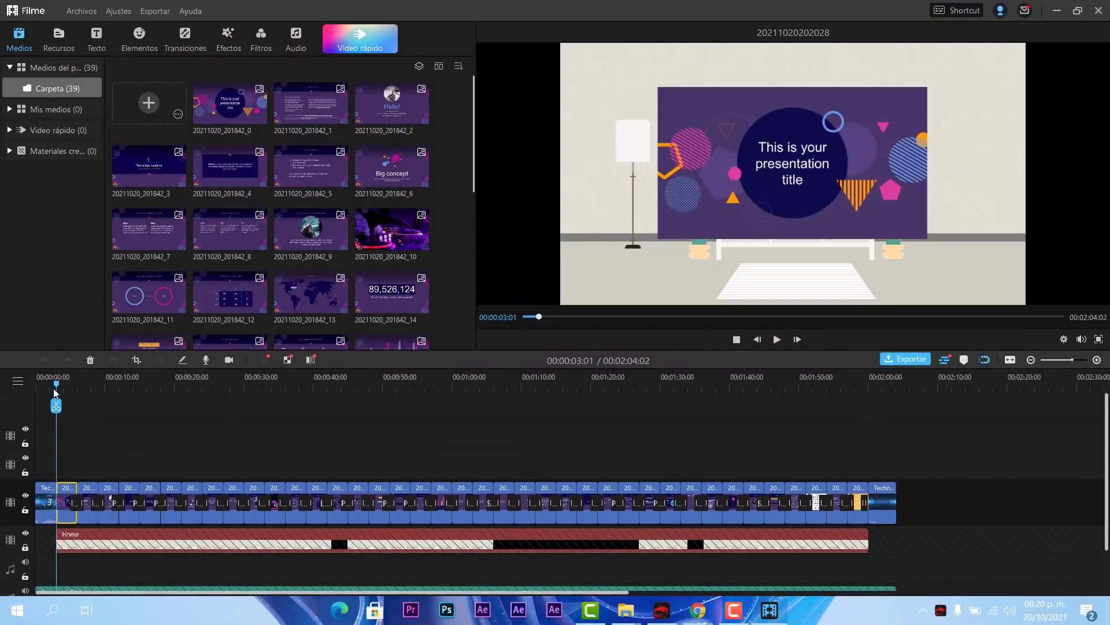
drag(57, 387, 168, 376)
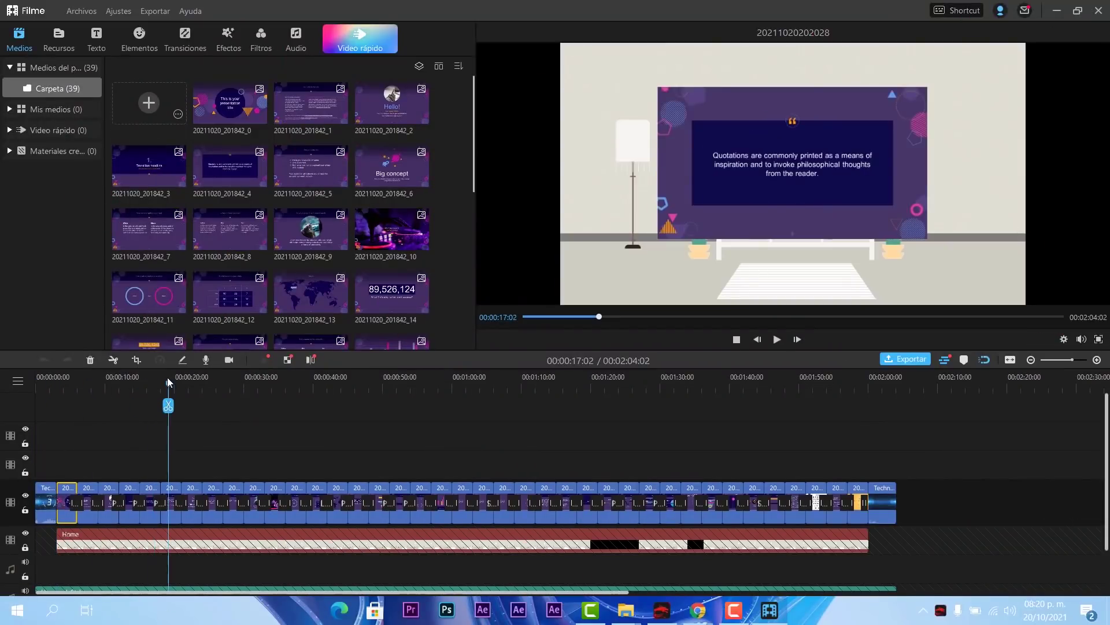
click(778, 340)
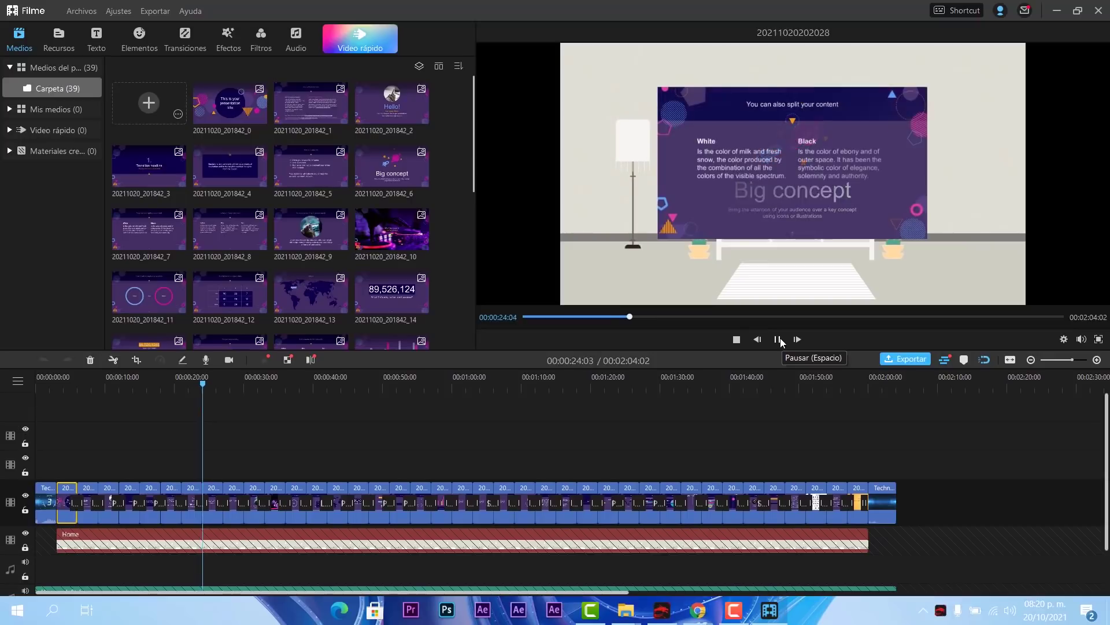
click(778, 340)
click(602, 393)
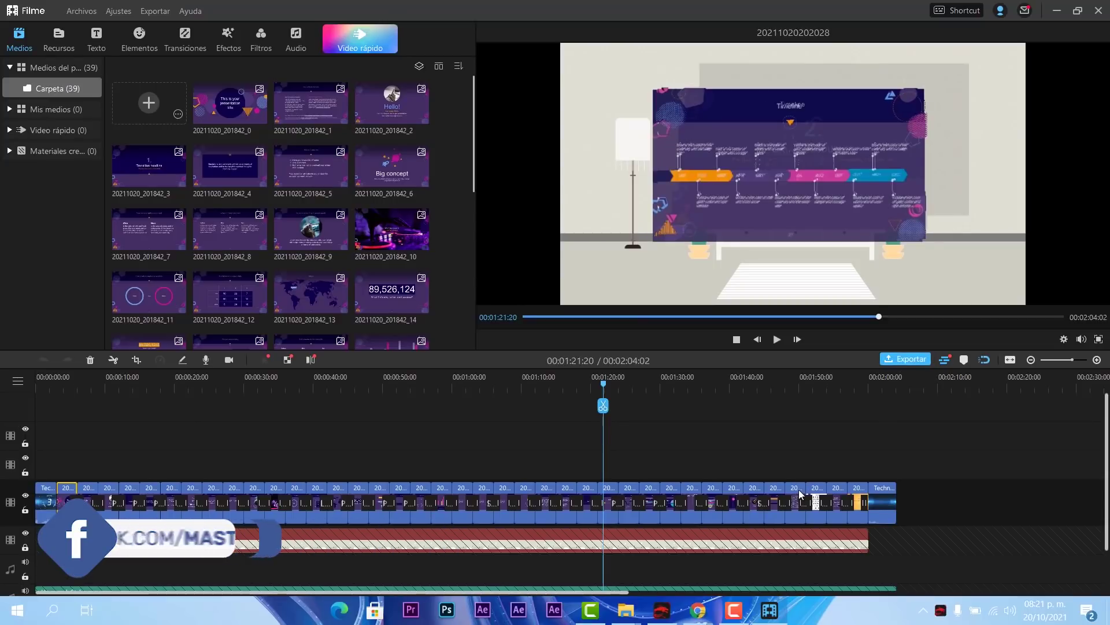
drag(605, 382, 706, 383)
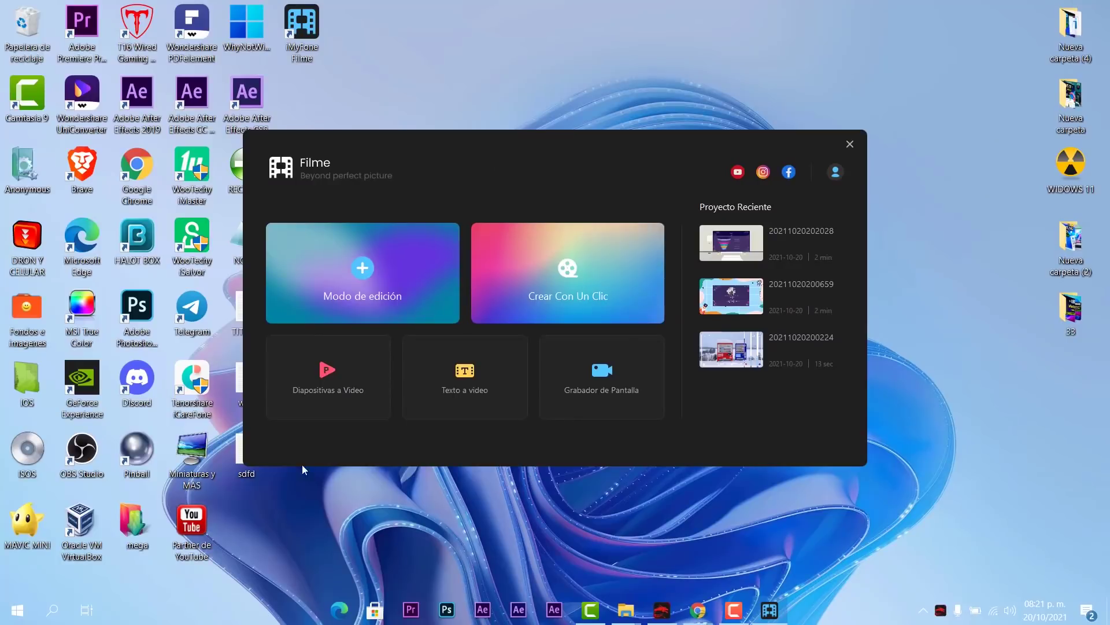
Start a Texto a video project and enter the three paragraphs about Android apps on Windows 11 as subtitles, with no voice.
click(462, 376)
drag(531, 110, 510, 98)
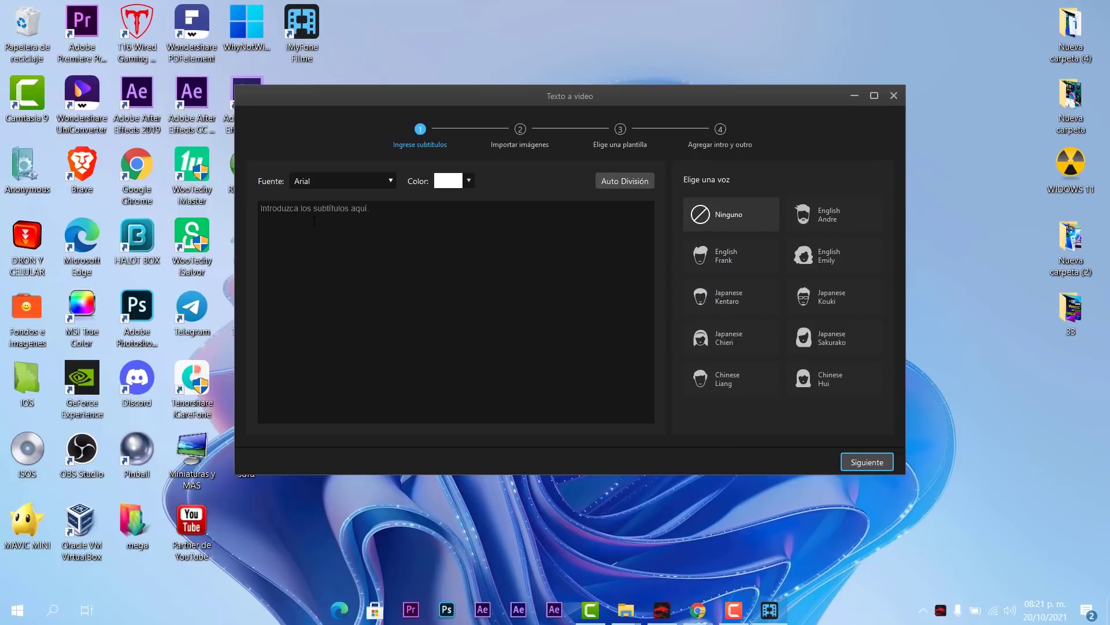
text(Microsoft ha confirmado que las aplicaciones de Android estarán disponibles en todos los tipos de procesadores: AMD, Intel y Qualcomm. Para un mejor rendimiento y soporte extendido, Microsoft se ha asociado con Intel para aprovechar su tecnología Bridge. La tecnología Bridge de Intel, que funciona en sistemas AMD e Intel, permite que las aplicaciones solo para brazo ejecuten todo el hardware.  Además de la integración de la tecnología Bridge de Intel, Microsoft también está introduciendo un nuevo componente llamado Subsistema de Windows para Android. Este subsistema impulsa a Amazon, descarga lateral de aplicaciones móviles, y también incluye el kernel de Linux.  Microsoft ha integrado Android Open Source Project (AOSP) versión 11 en Windows 11 y viene con su propia página de configuración dedicada. La página Configuración le permite ajustar funciones como el lector de pantalla, los recursos del subsistema, mejorar el rendimiento del contenedor y más.)
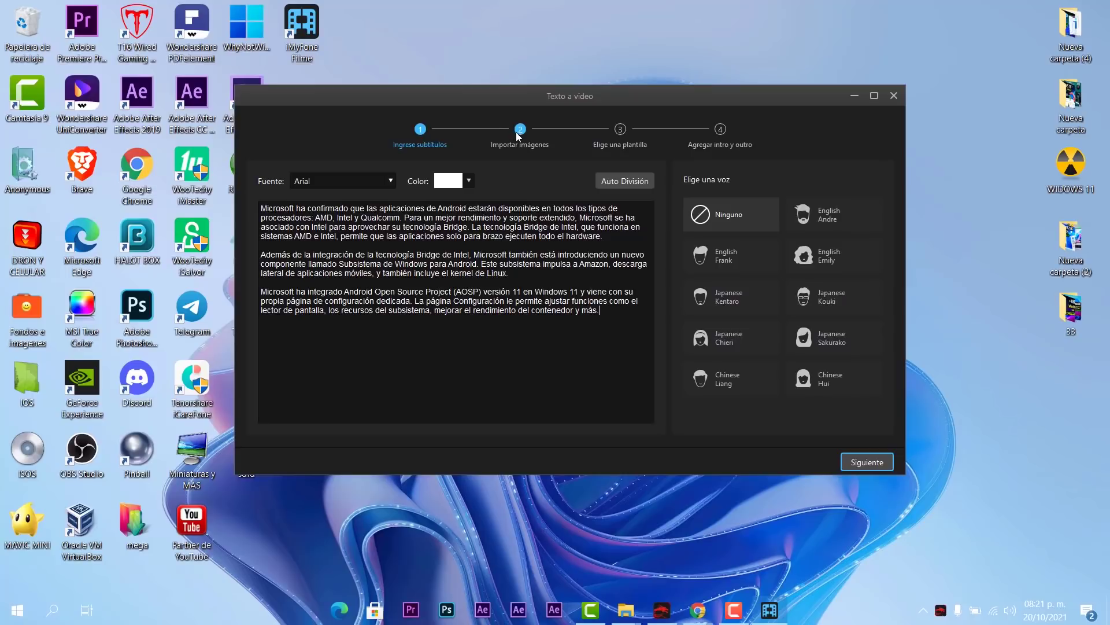
click(867, 461)
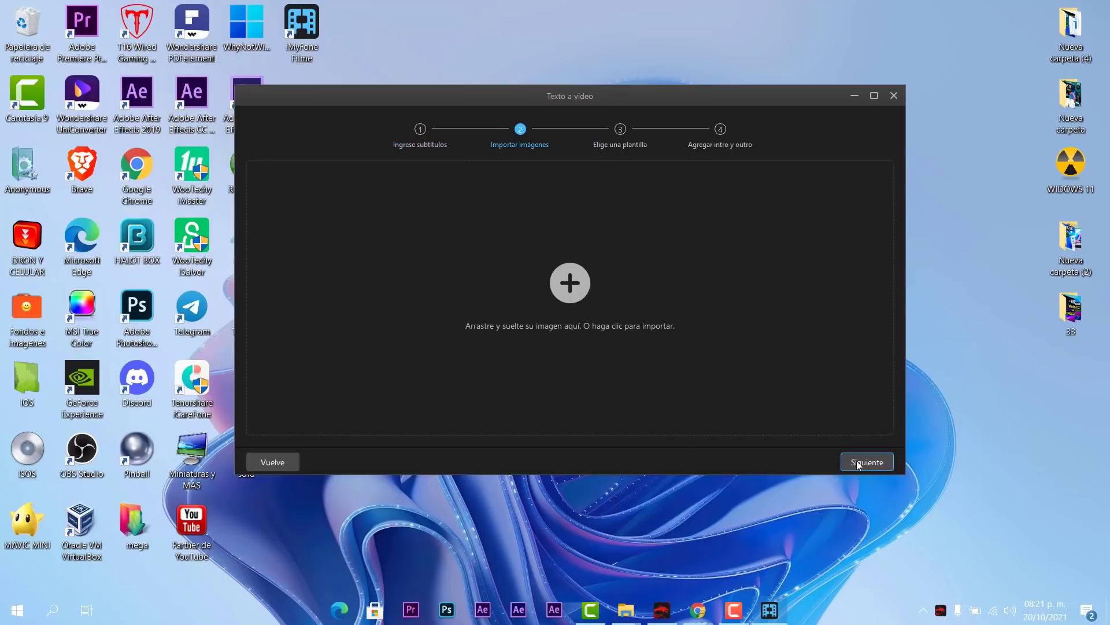
Import the images E4ows59VgAMSrAb, E4ows5_VkA0Z9do and dffd from the Fondos e imagenes folder and continue to the template stage.
click(566, 283)
scroll(566, 303, down, 5)
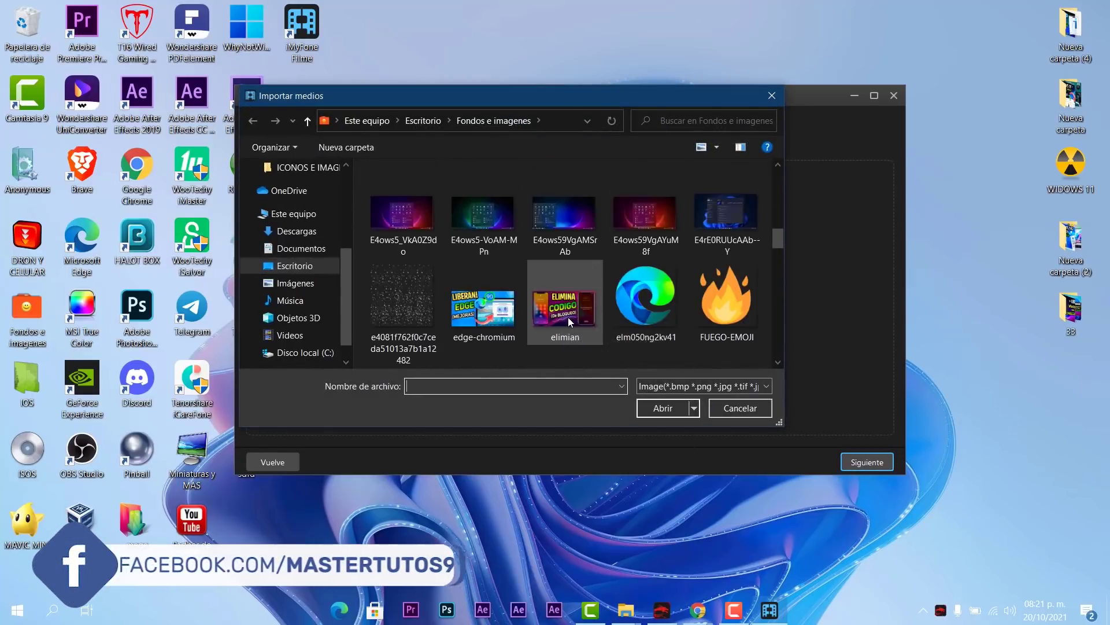
double_click(563, 288)
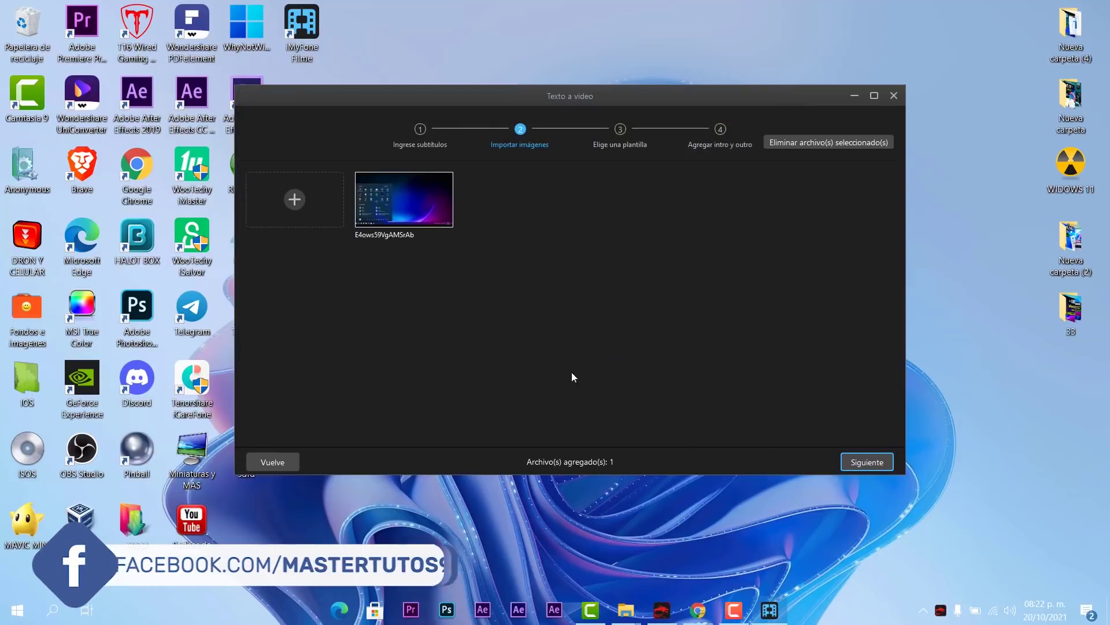
click(322, 211)
scroll(553, 331, down, 5)
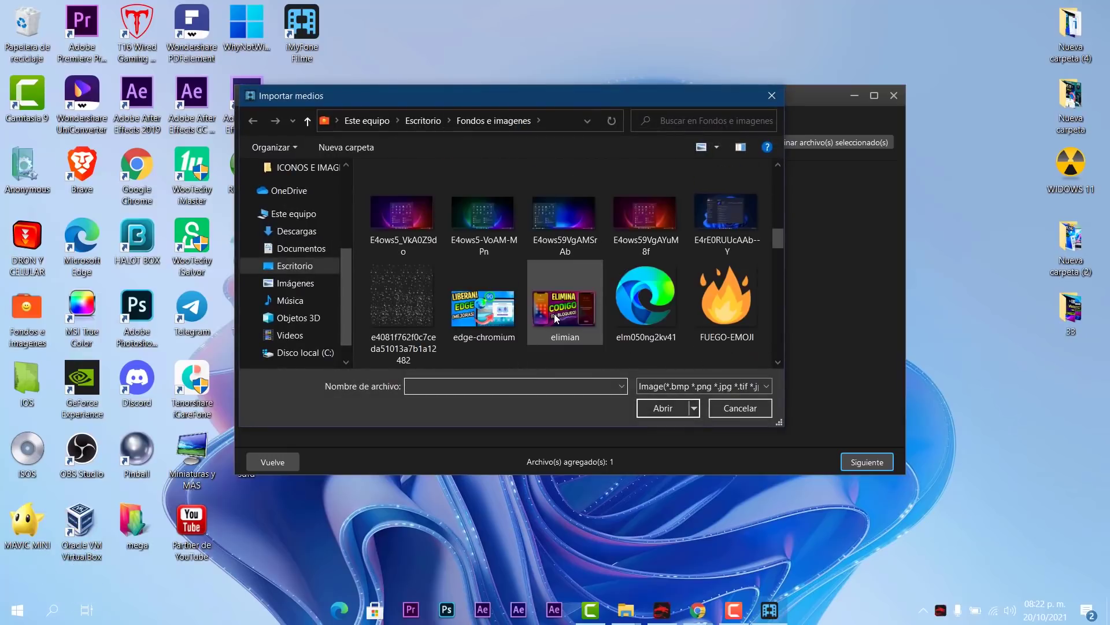
click(408, 211)
double_click(408, 207)
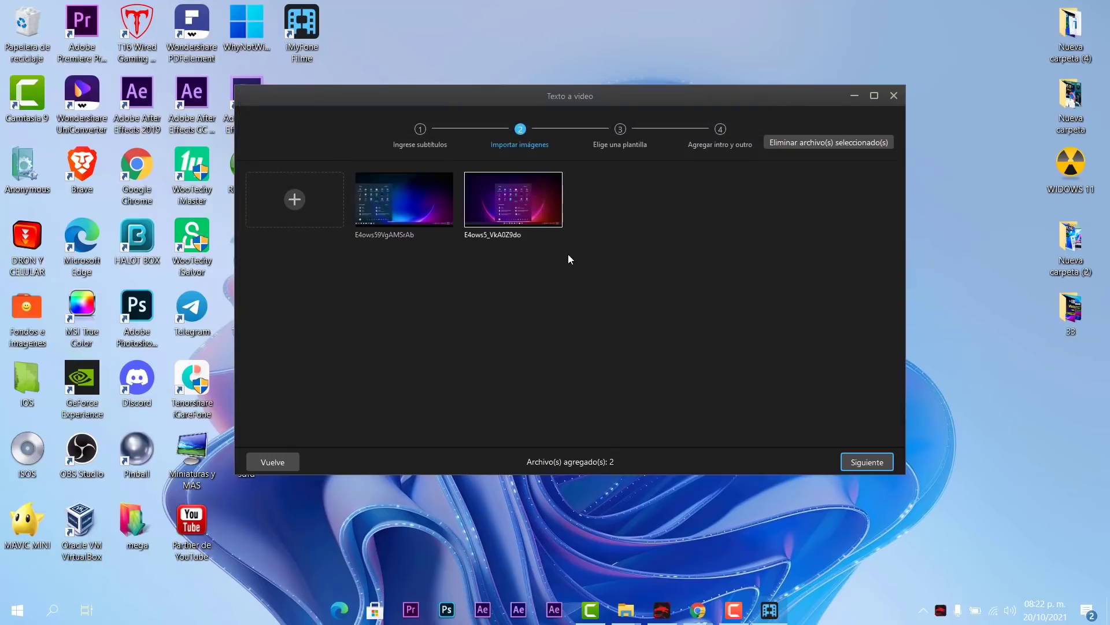
click(326, 198)
scroll(572, 309, down, 3)
double_click(646, 298)
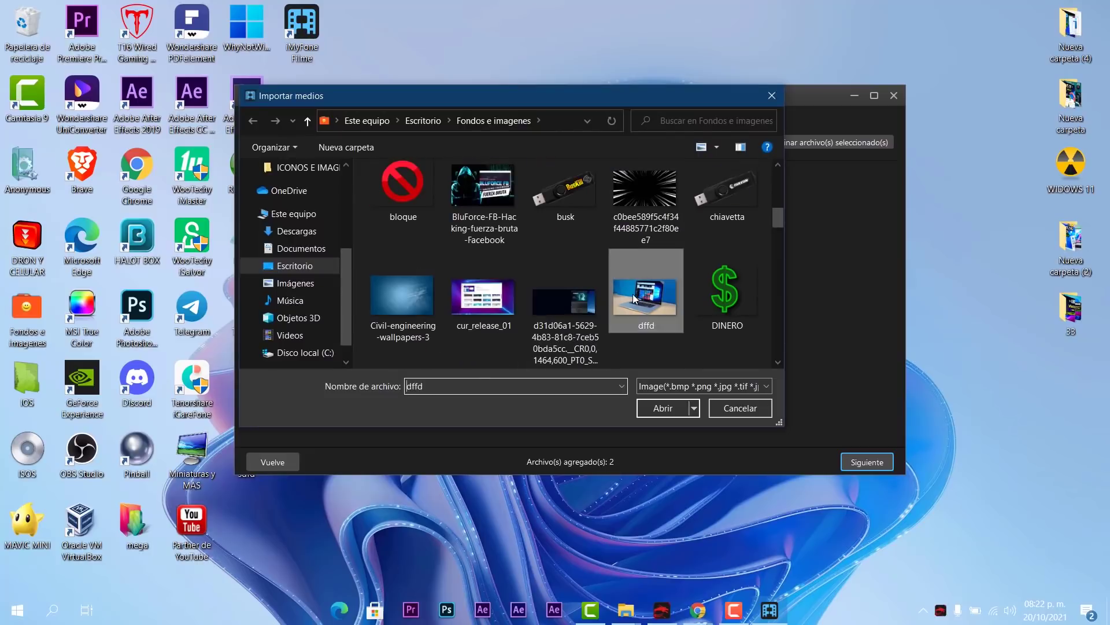
click(867, 463)
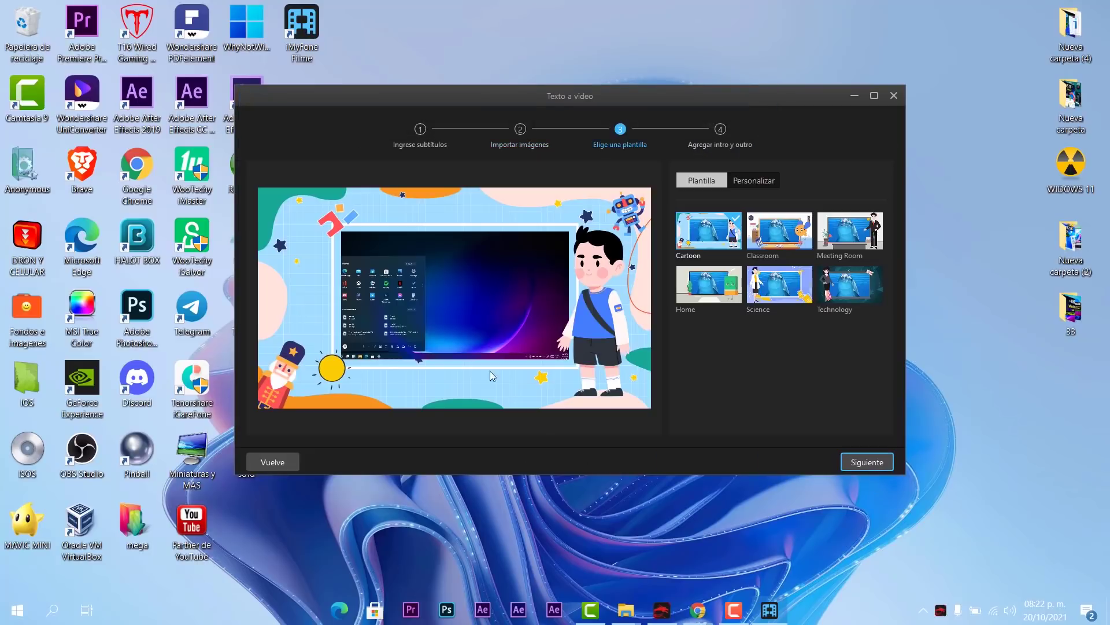
Try the Home, Science and Technology templates, and choose Meeting Room for the text video.
click(713, 279)
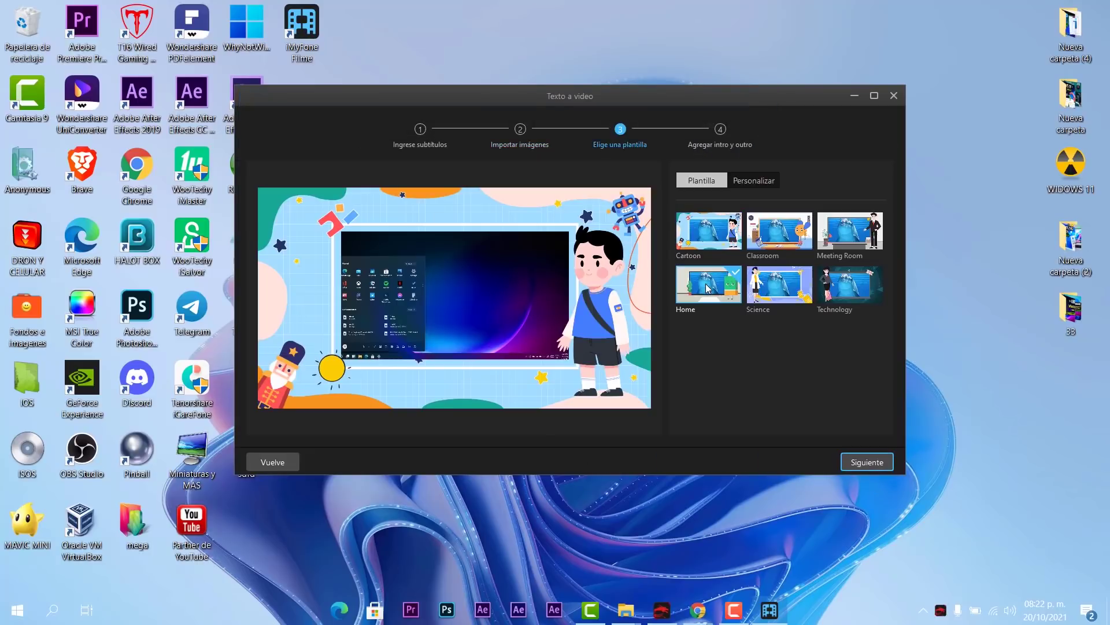
click(803, 273)
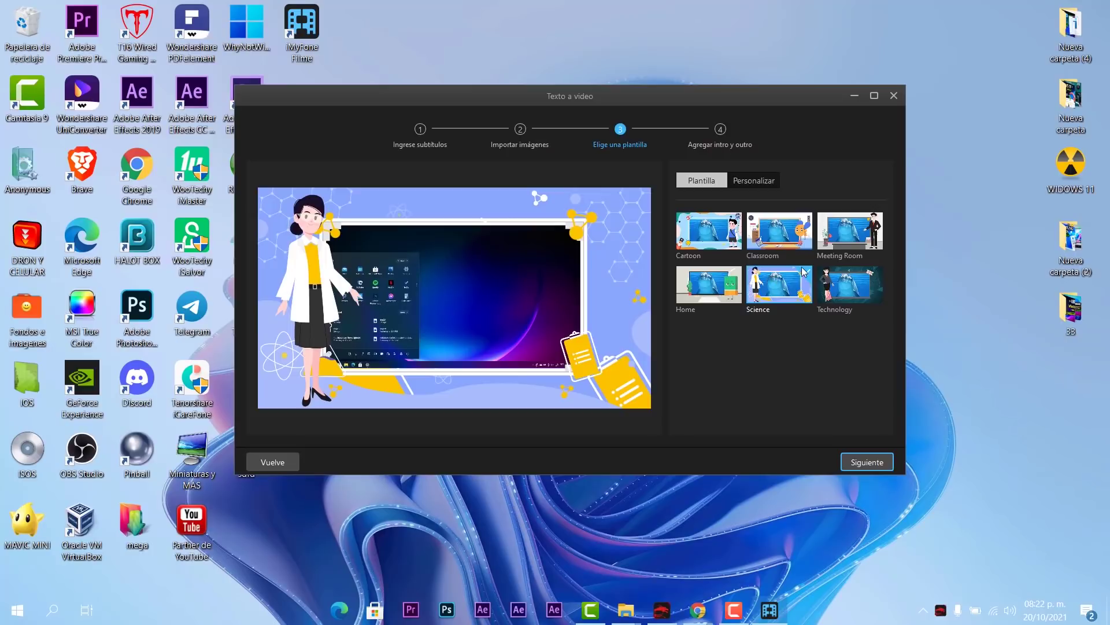
click(842, 281)
click(850, 242)
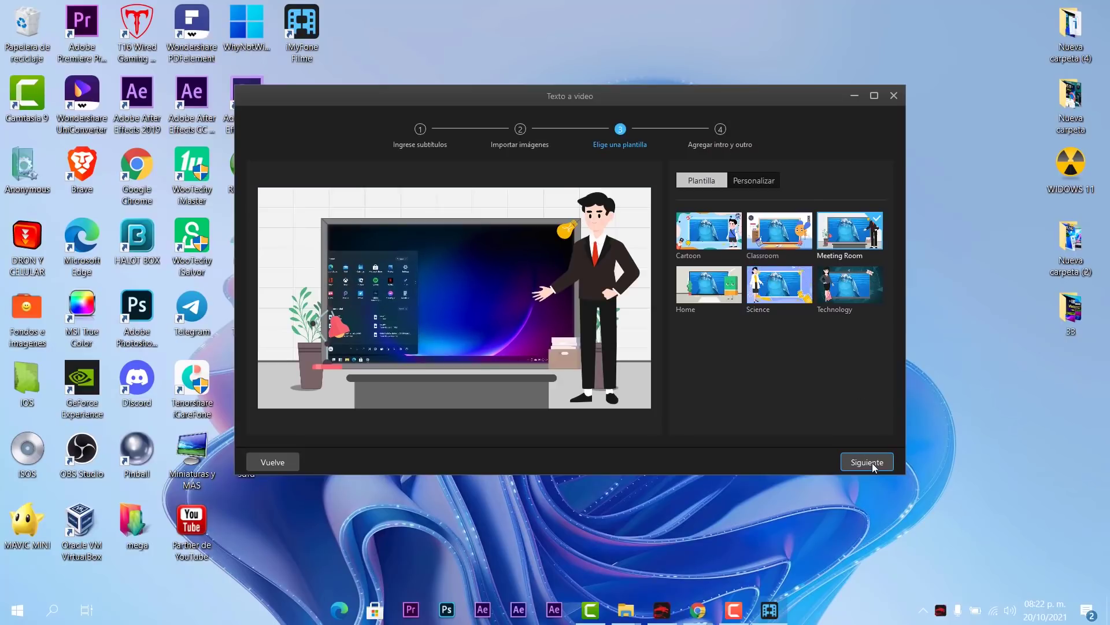
Add the Colors intro and the Film 1 outro to the text video, and generate the project.
click(867, 462)
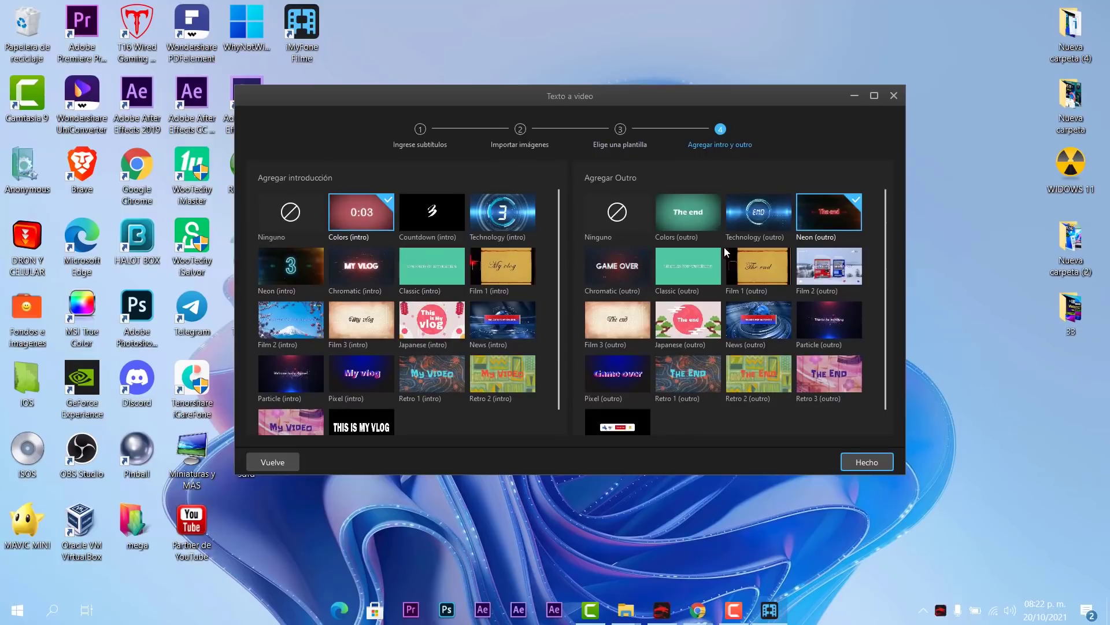
click(753, 273)
click(873, 462)
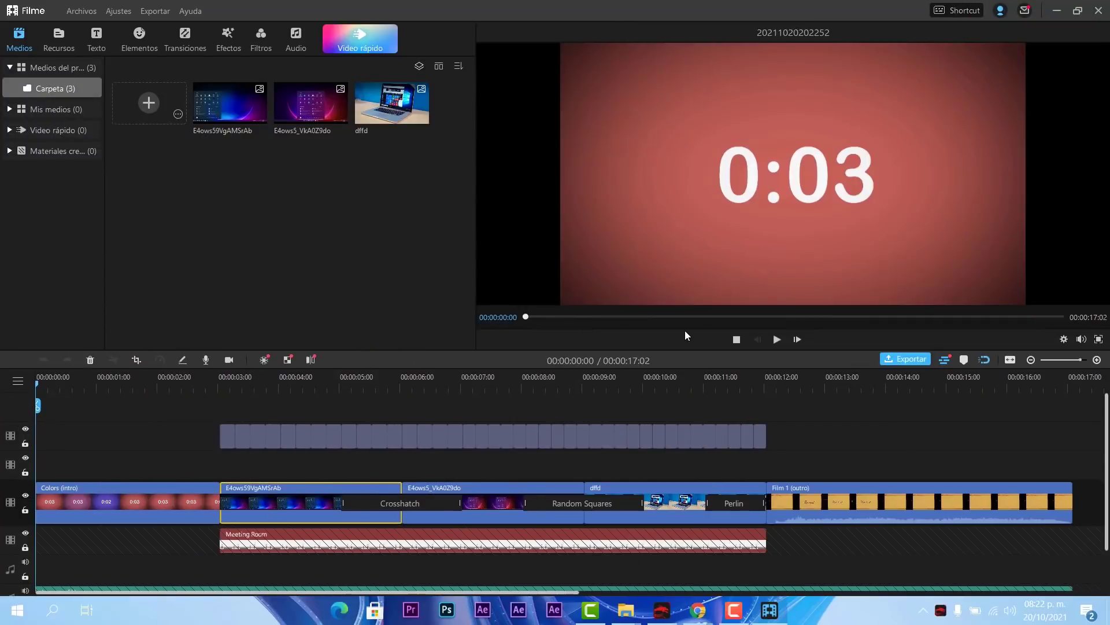
Play back the generated text video and inspect its subtitle clips on the timeline.
click(775, 339)
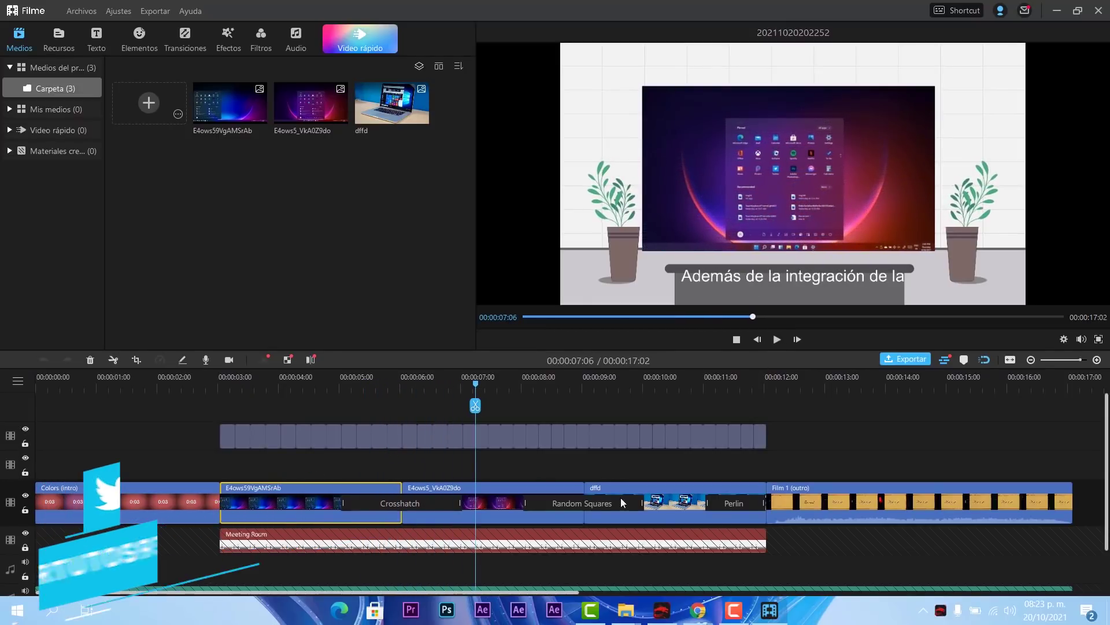
click(449, 433)
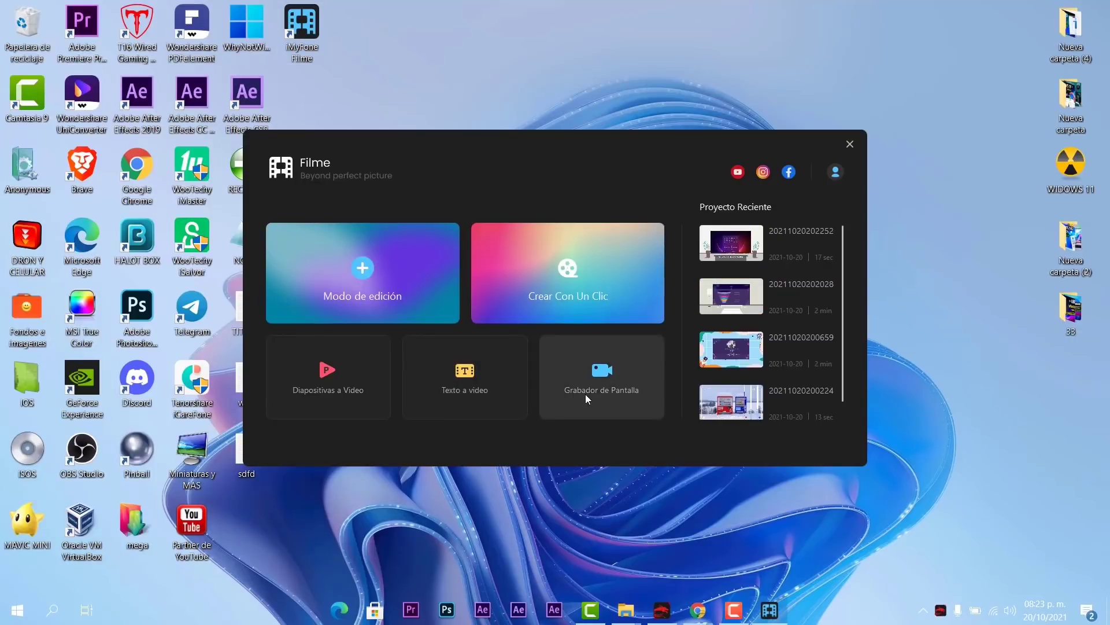
Open Grabador de Pantalla and start recording the full screen.
click(605, 379)
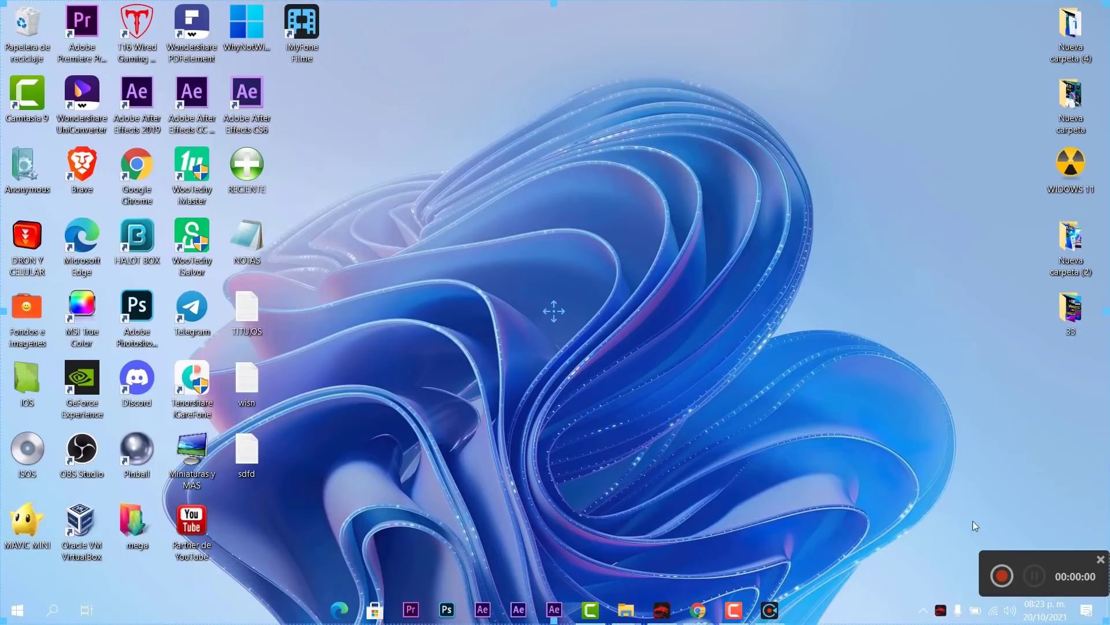
click(1002, 576)
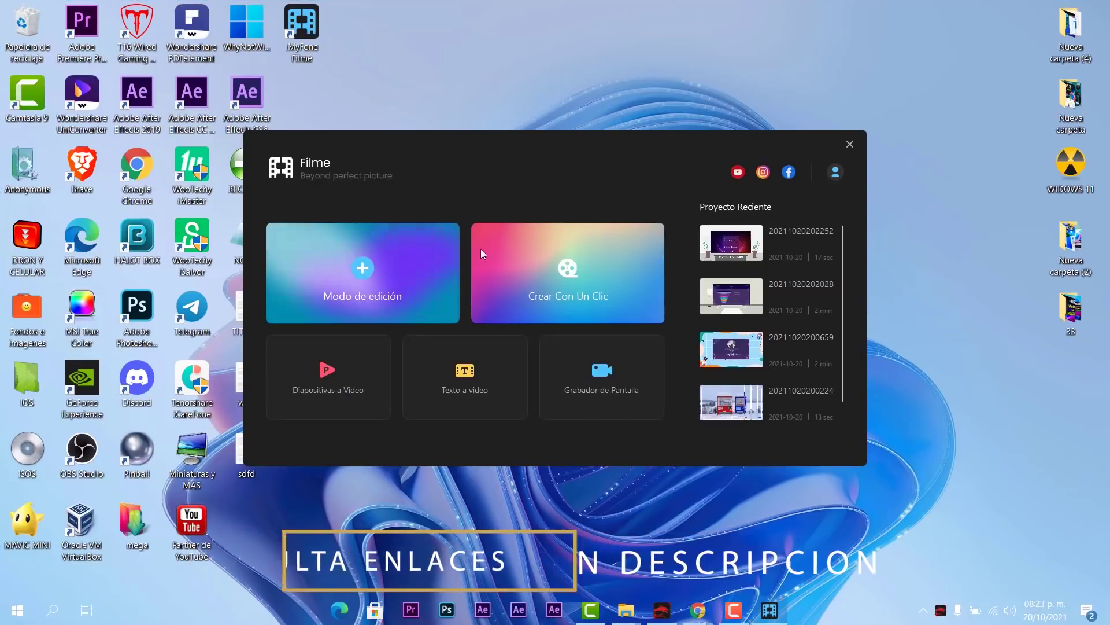
Open Crear Con Un Clic, import 3D masterizado and two more background videos, and continue to the templates.
click(585, 271)
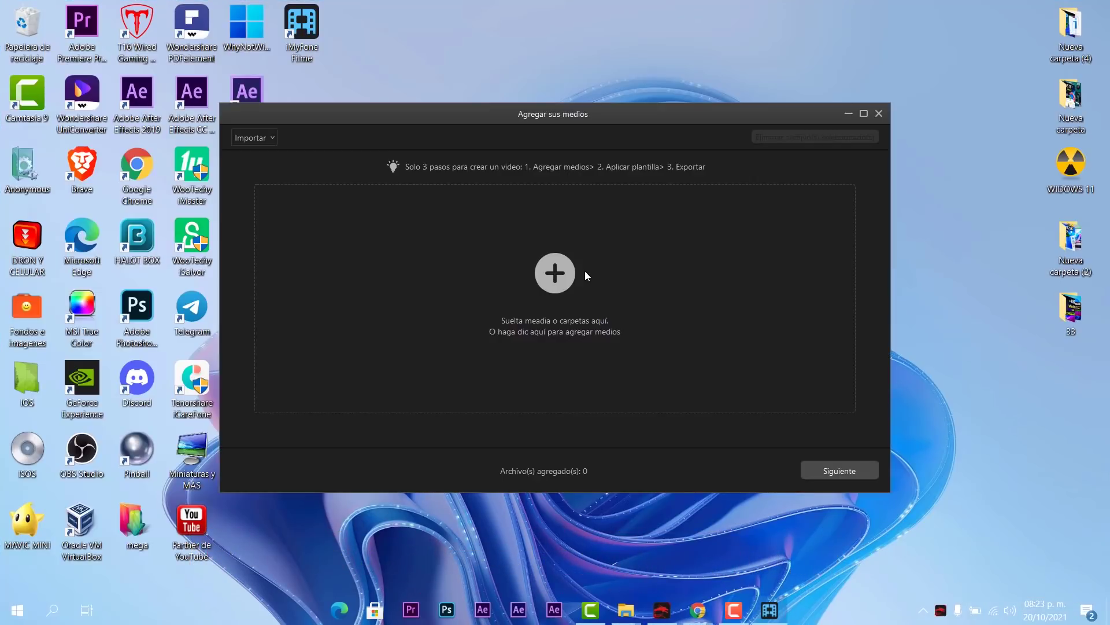
click(553, 279)
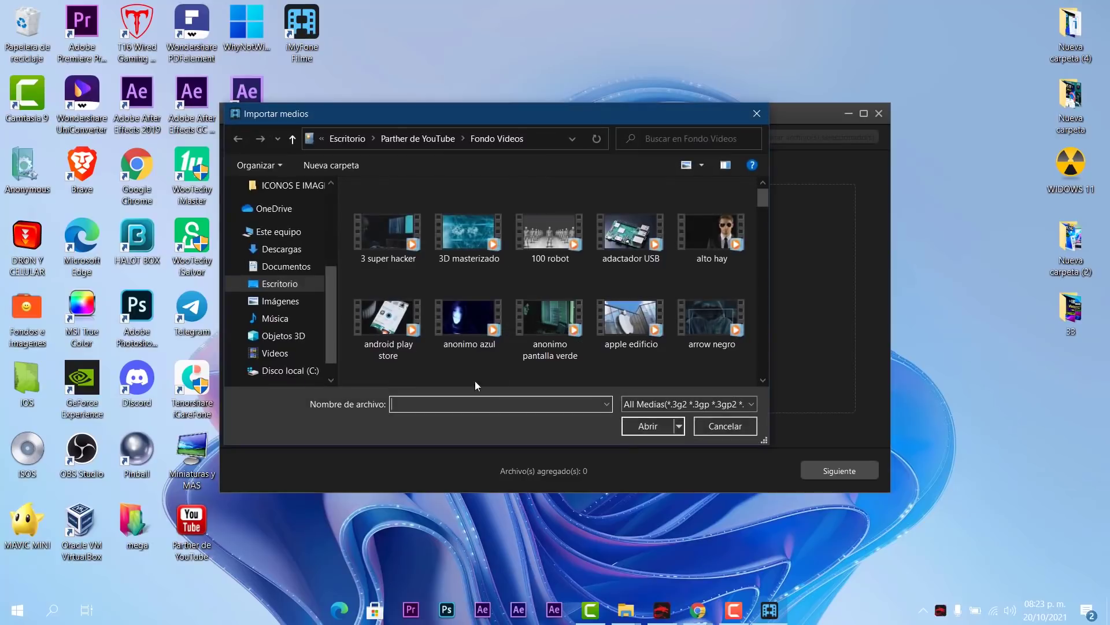
double_click(481, 242)
click(279, 189)
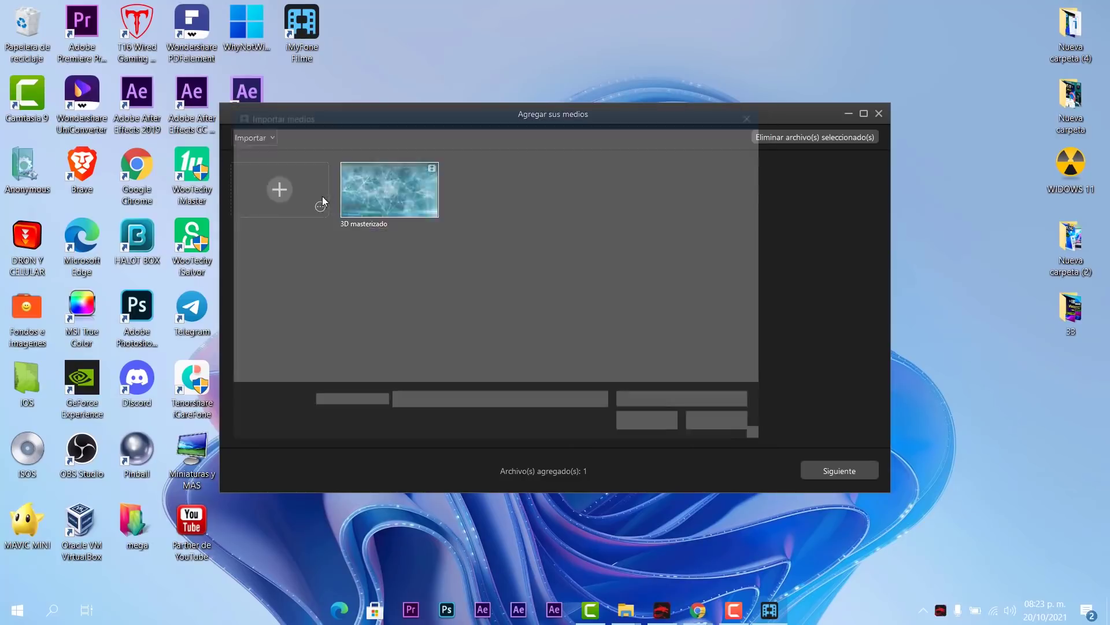
double_click(621, 310)
click(279, 190)
double_click(712, 328)
click(842, 469)
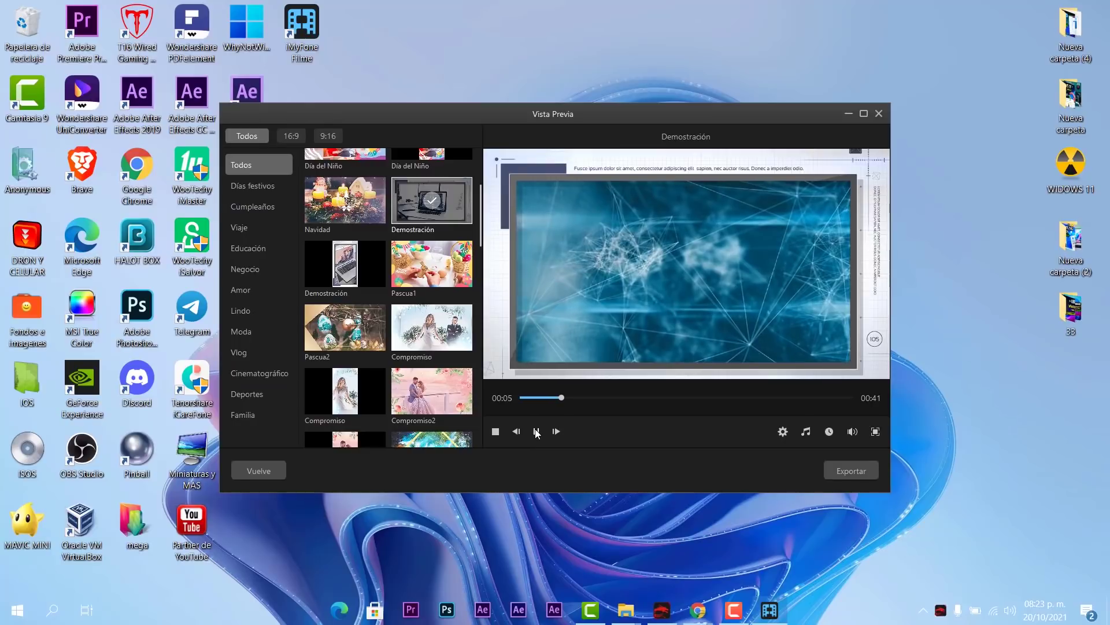
Try to export the one-click video with the Demostración template, and leave the creator discarding its changes.
click(851, 471)
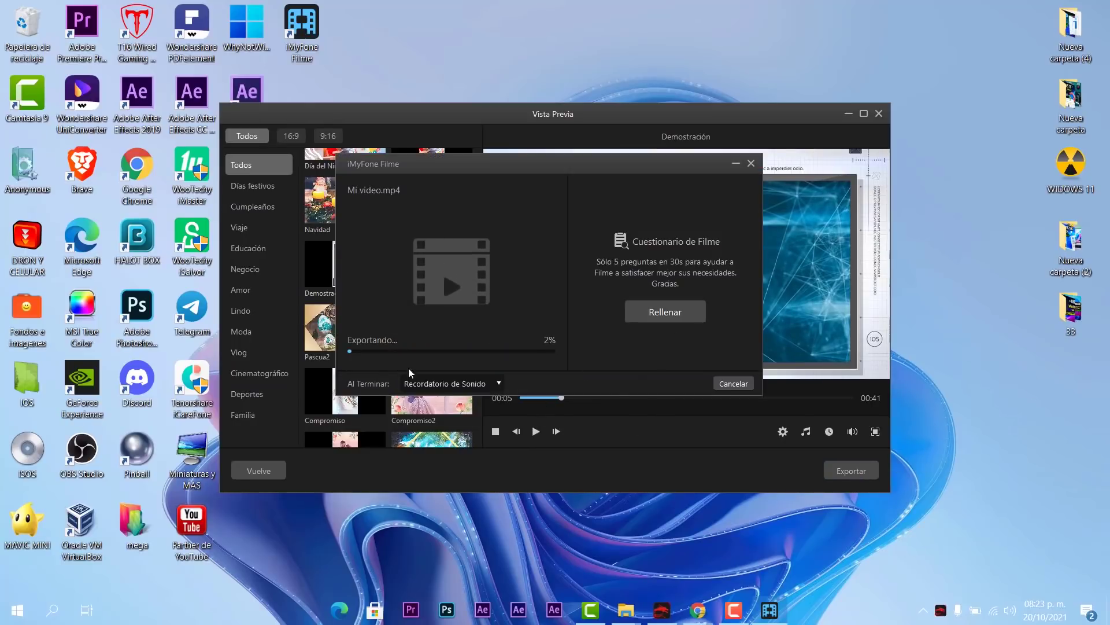
click(751, 163)
click(882, 115)
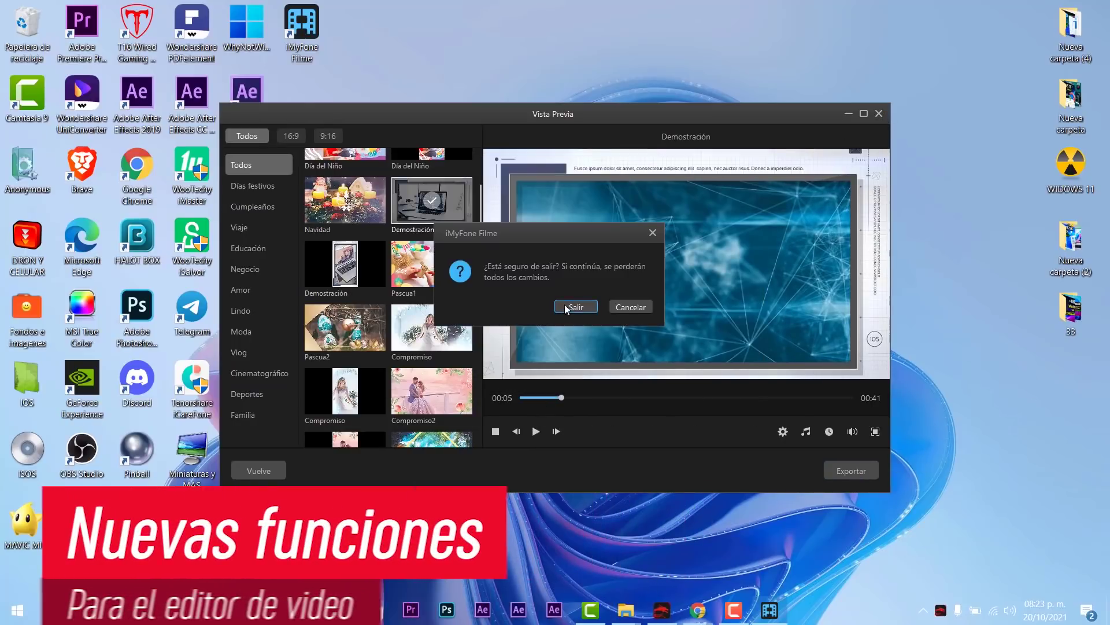
click(573, 304)
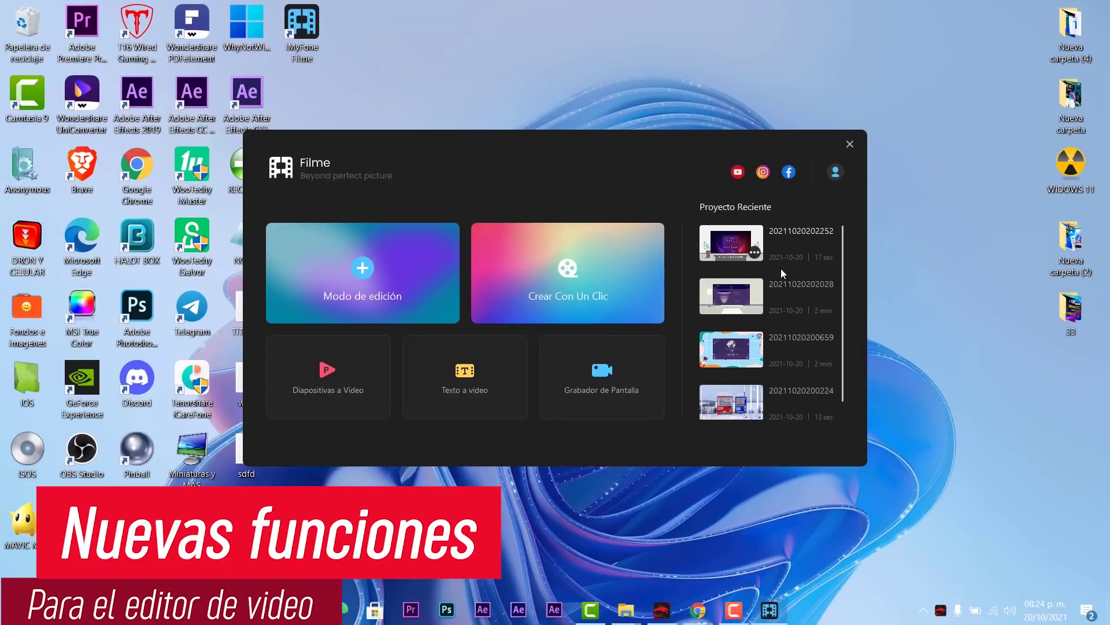
mouse_move(766, 282)
scroll(760, 289, down, 1)
scroll(749, 358, up, 1)
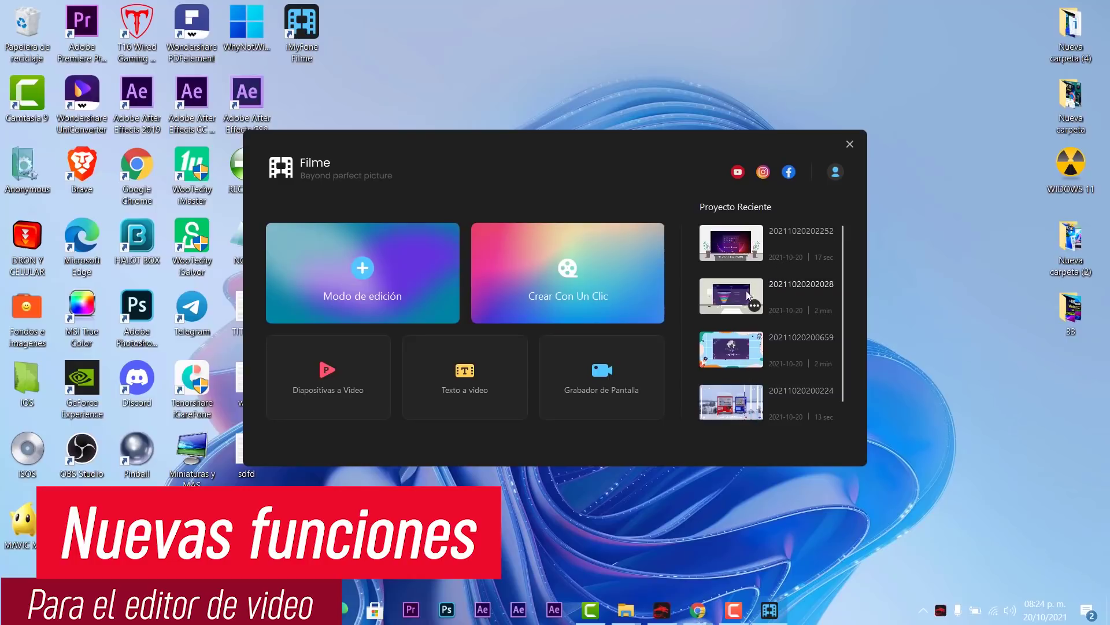
click(728, 305)
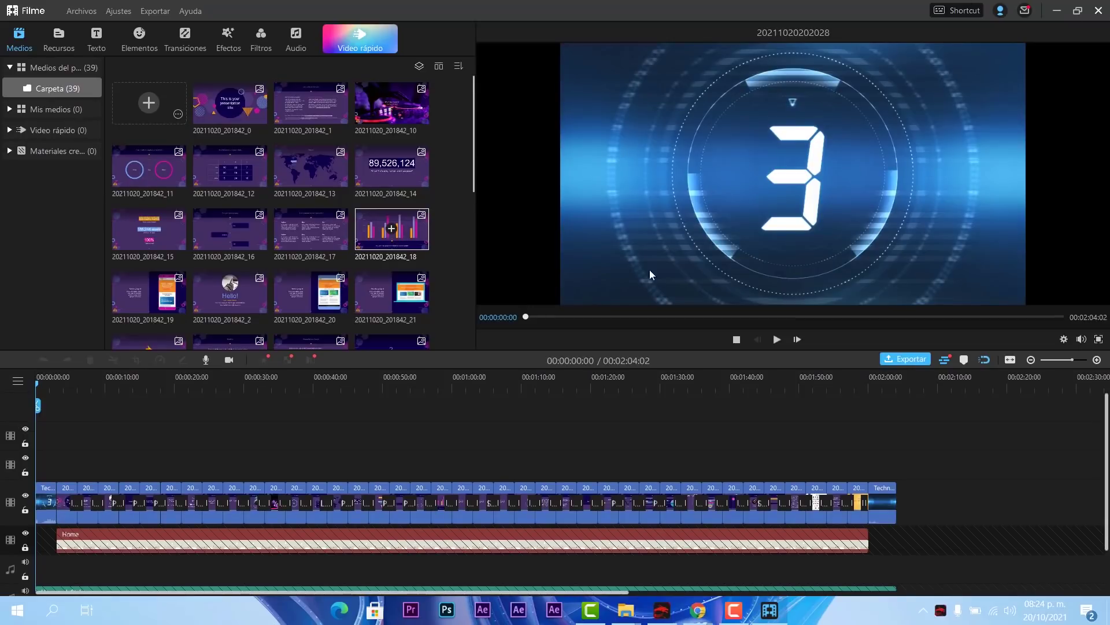
key(alt+F4)
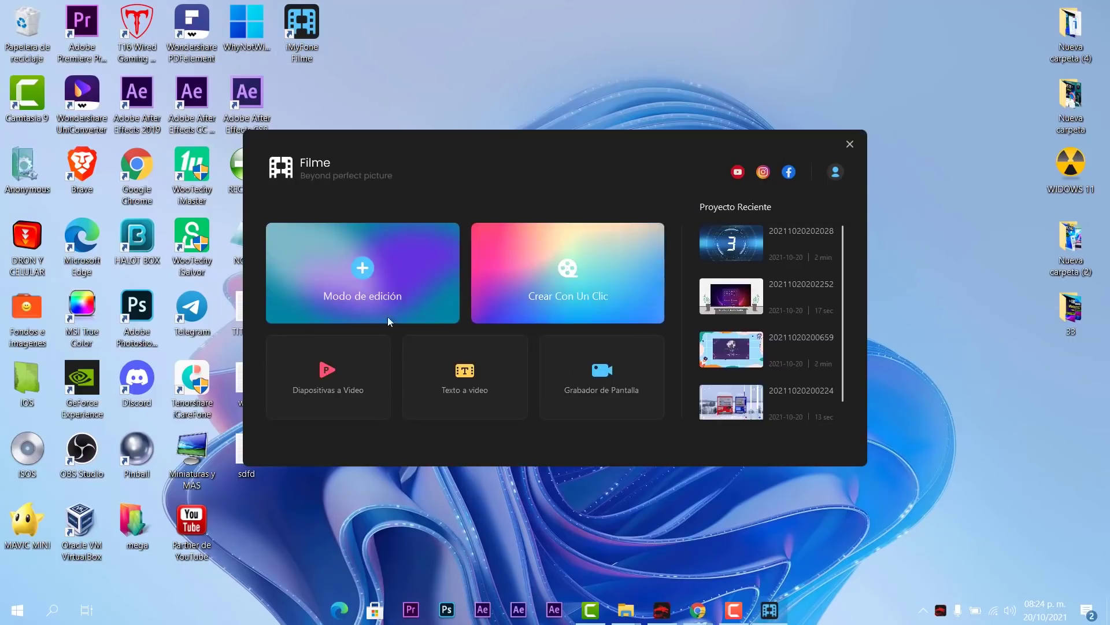
Start a new editing project, import three videos, and add the red curtain clip and the room clip to the timeline.
click(378, 282)
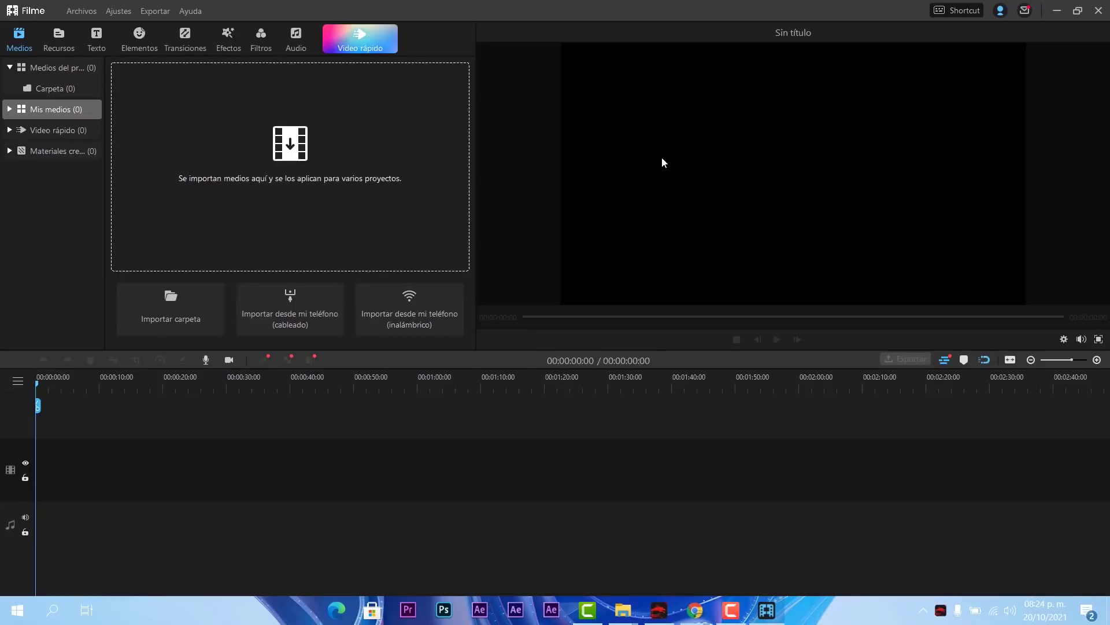
click(287, 179)
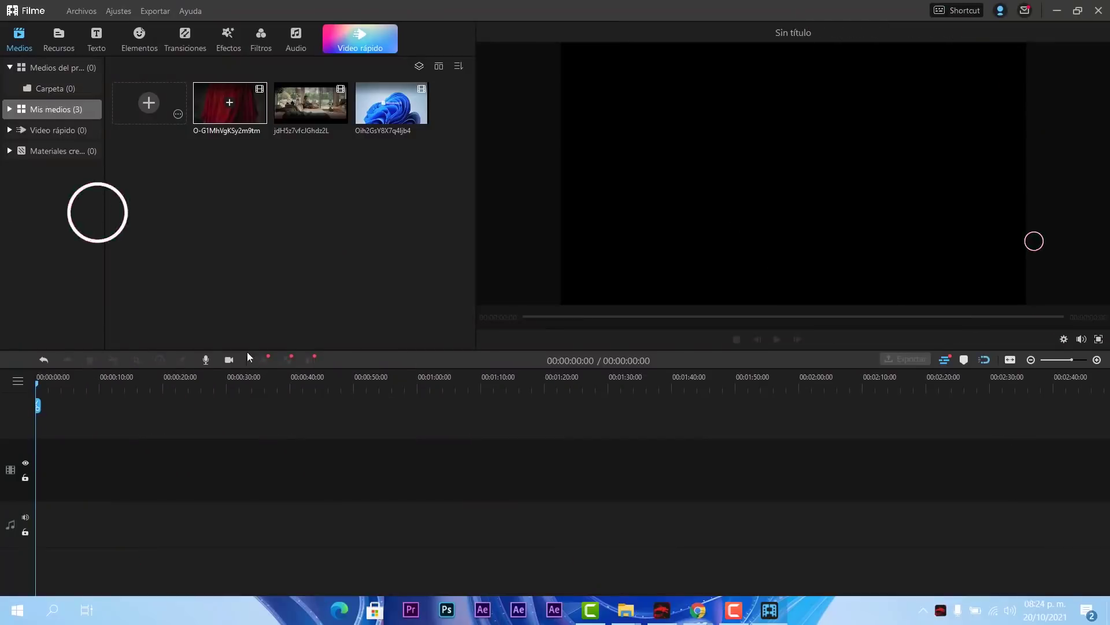
click(230, 103)
click(311, 103)
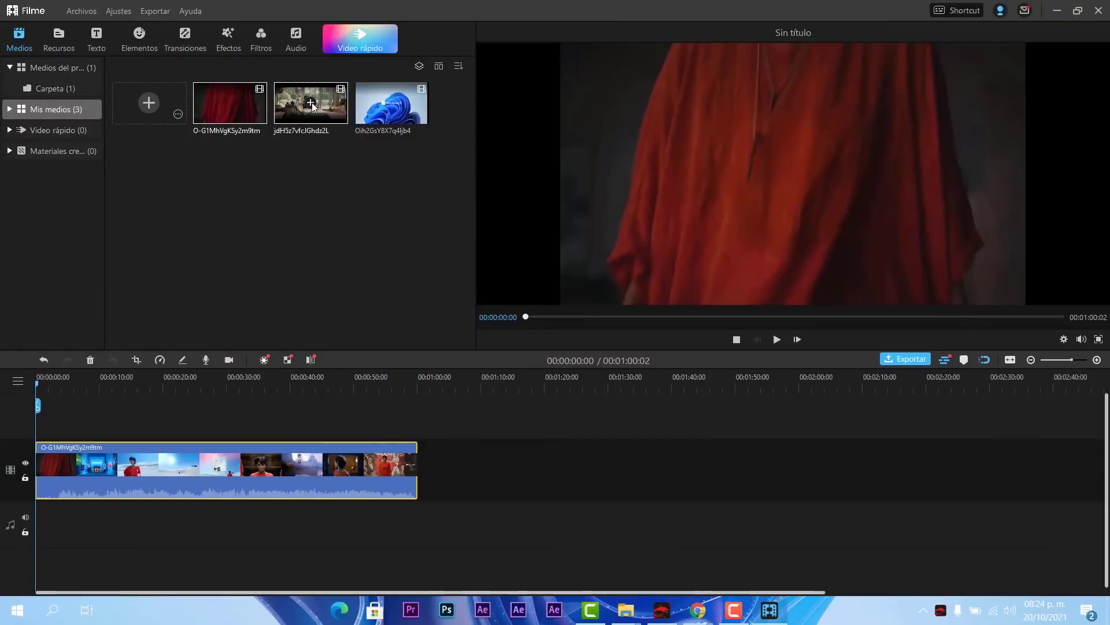
Rearrange the timeline so the jdH5z7vfcJGhdz2L clip directly follows the O-G1MhVgKSy2m9tm clip.
drag(127, 474, 671, 482)
drag(494, 473, 718, 501)
drag(647, 478, 491, 477)
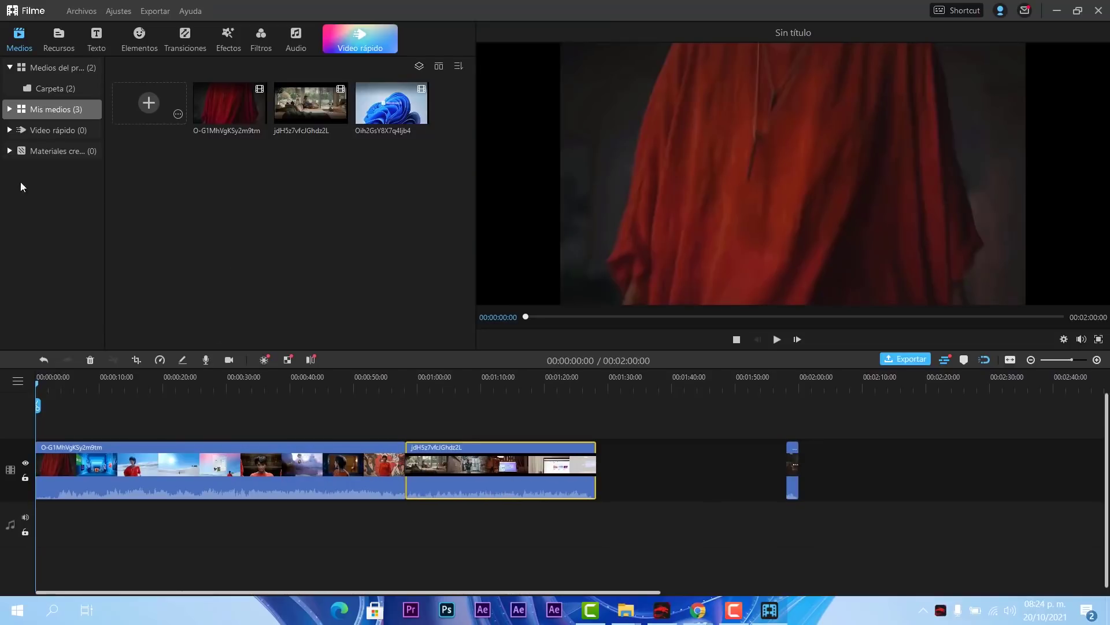
Insert the Data Encrypting background at the start of the timeline, matching the project settings to 1920 x 1080 30 fps.
click(56, 41)
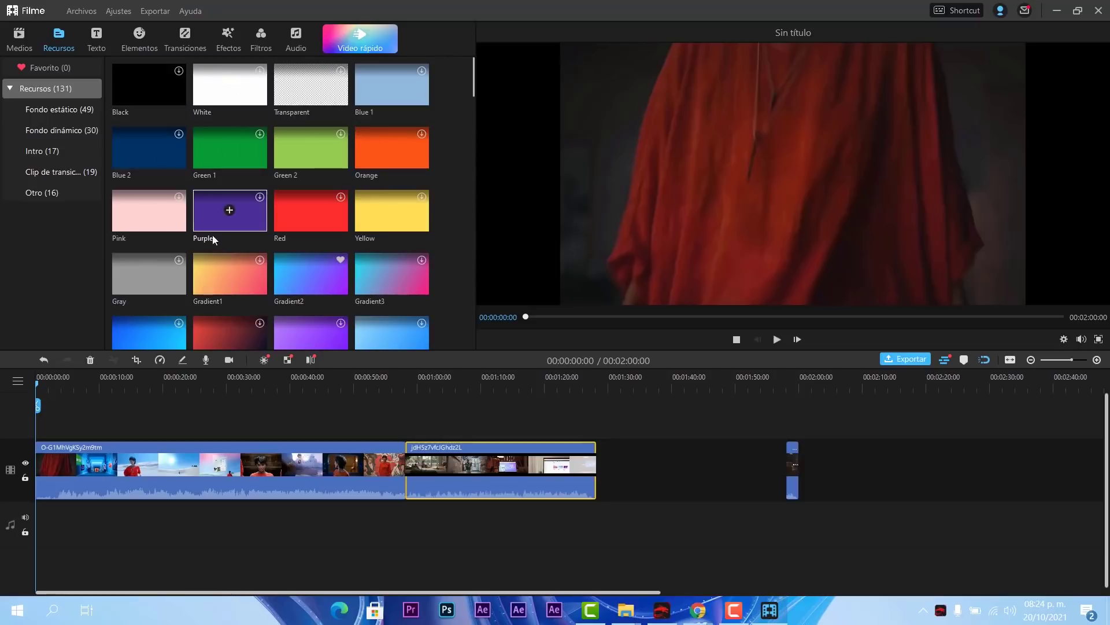
scroll(250, 286, down, 10)
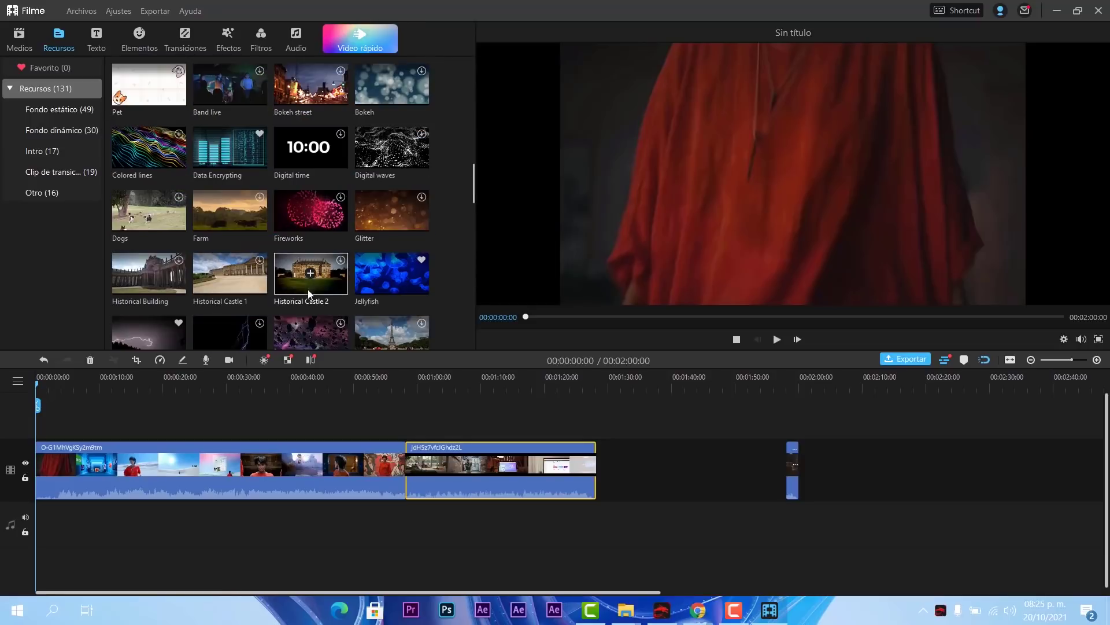
scroll(251, 287, down, 3)
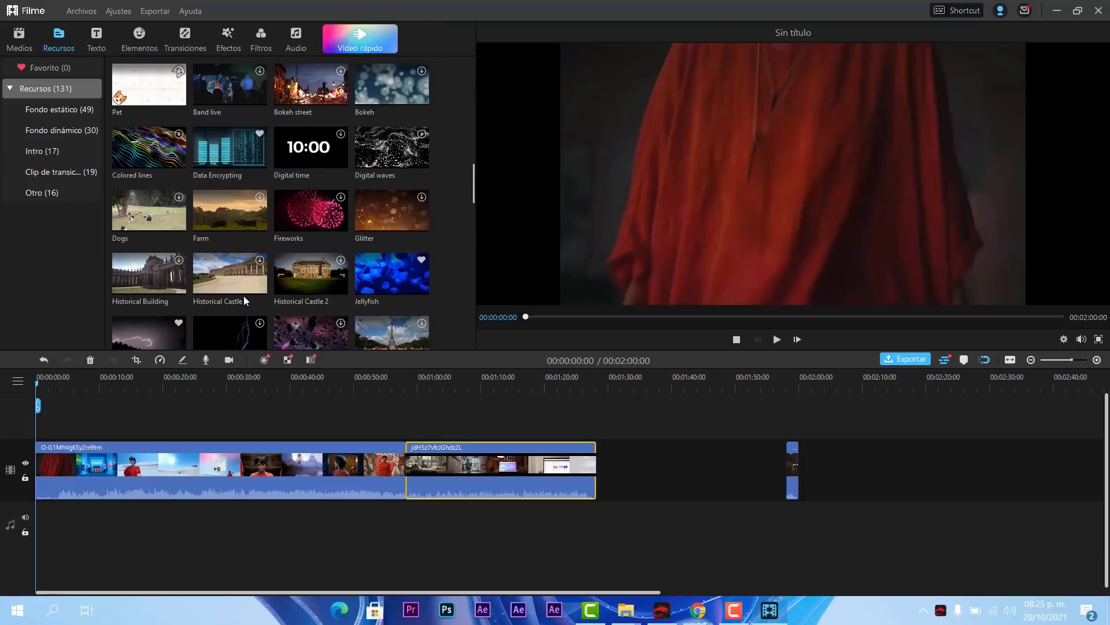
click(230, 148)
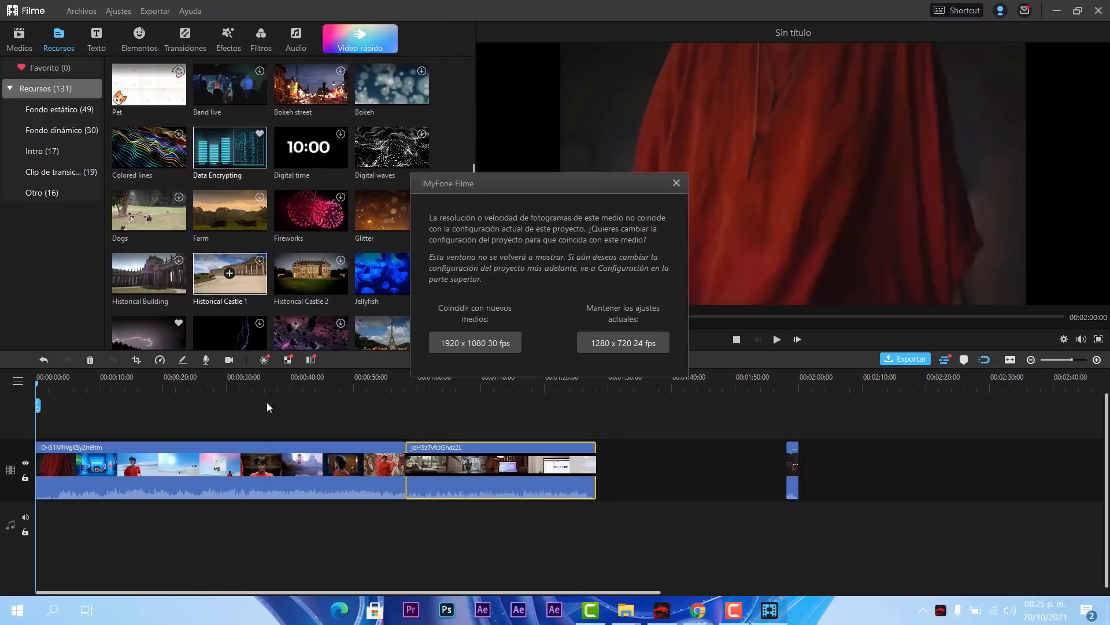
click(467, 342)
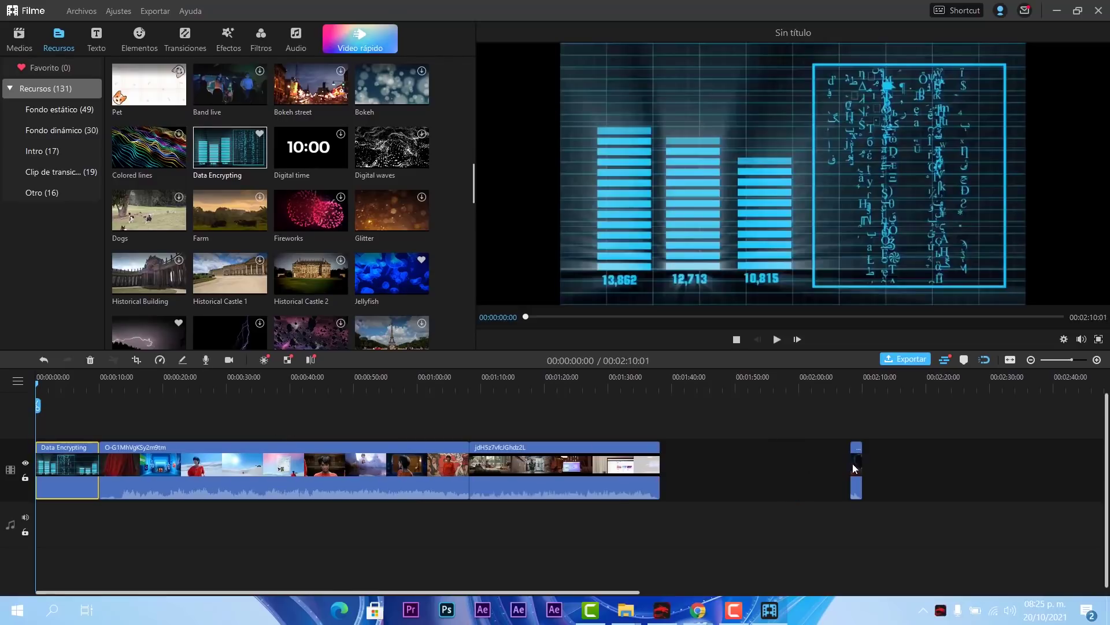
Delete the short leftover fragment at the end of the timeline and place the playhead at 00:00:07:13.
click(53, 403)
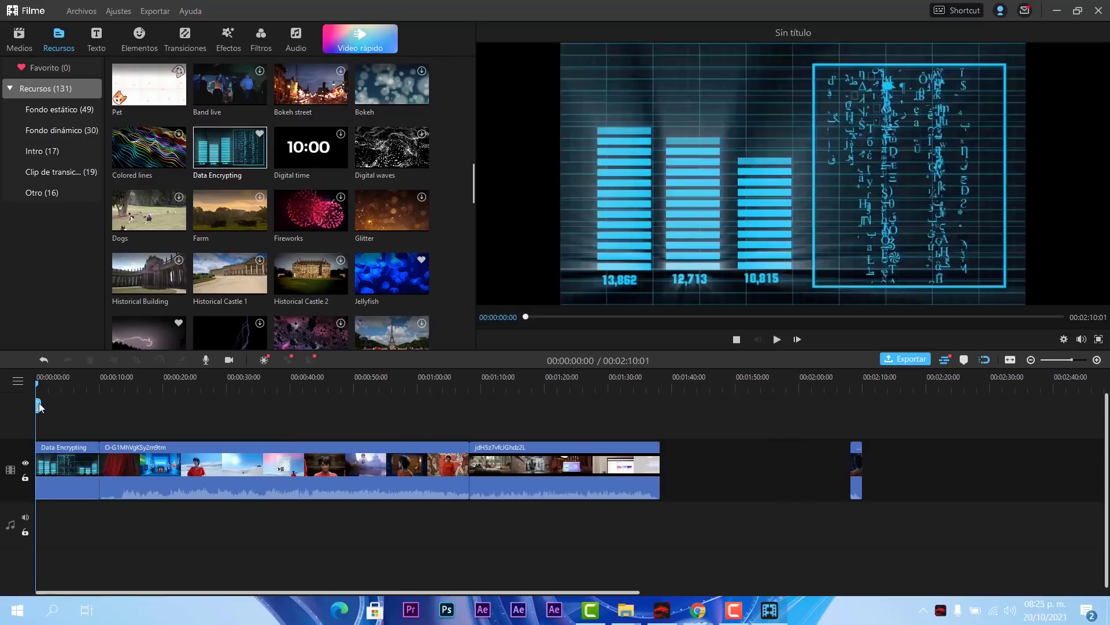
click(95, 408)
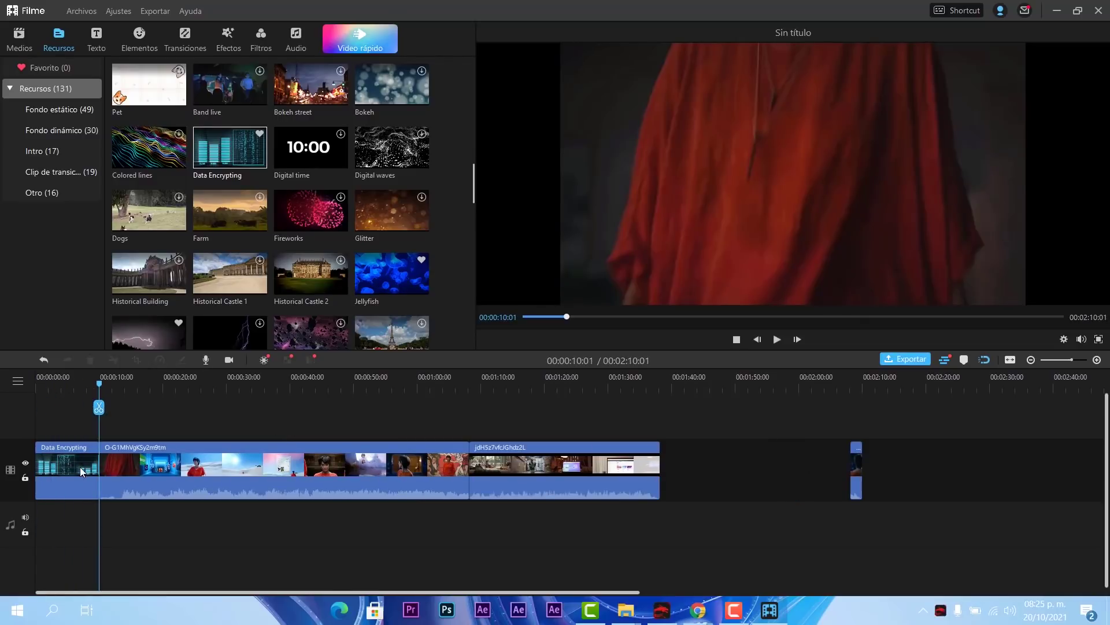
click(728, 459)
click(860, 482)
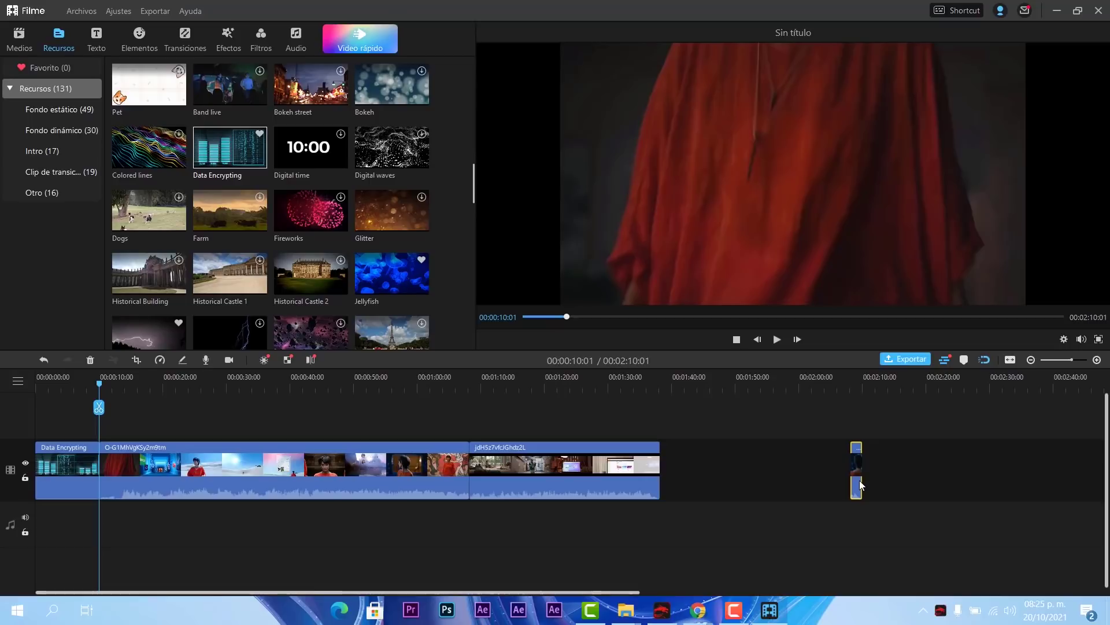
key(Delete)
mouse_move(101, 411)
mouse_down()
mouse_move(57, 412)
mouse_move(82, 414)
mouse_up()
Browse the resource library's static background, dynamic background, intro, transition clip and Otro categories.
click(54, 113)
click(55, 129)
click(50, 151)
click(46, 176)
click(47, 196)
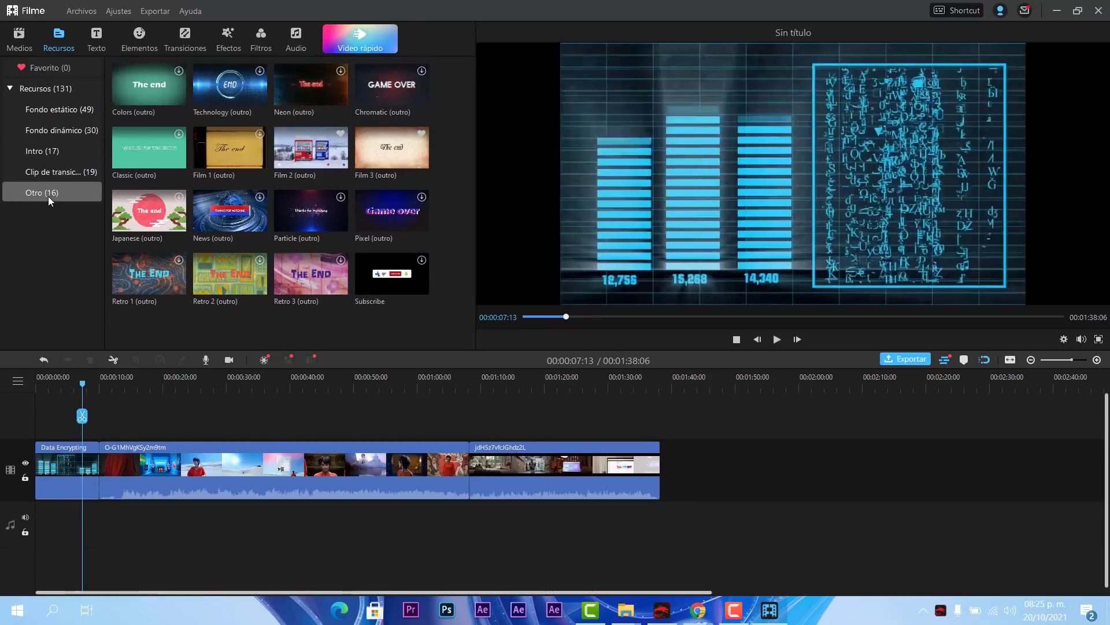
click(52, 163)
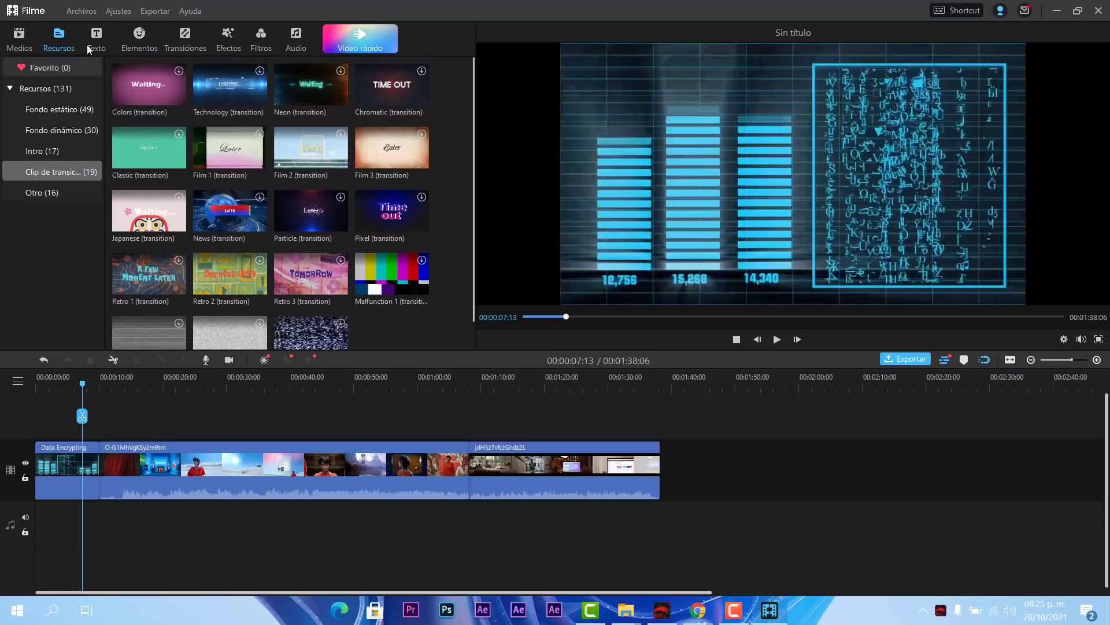
click(20, 41)
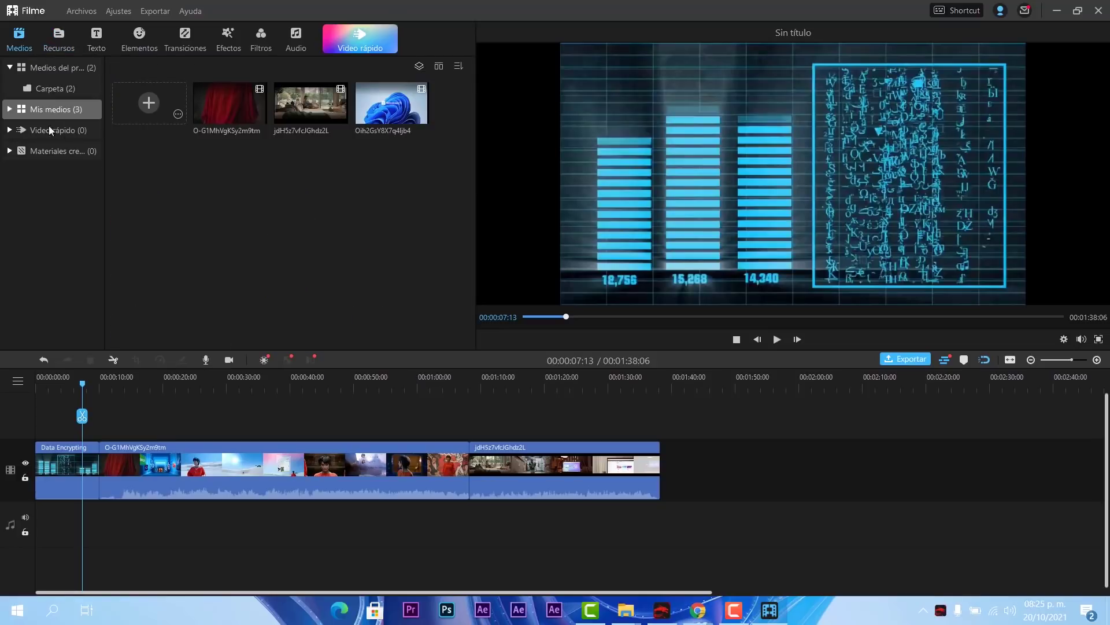
click(59, 46)
Try the Opening 4 title on a track above the Data Encrypting clip, and delete it again.
click(96, 40)
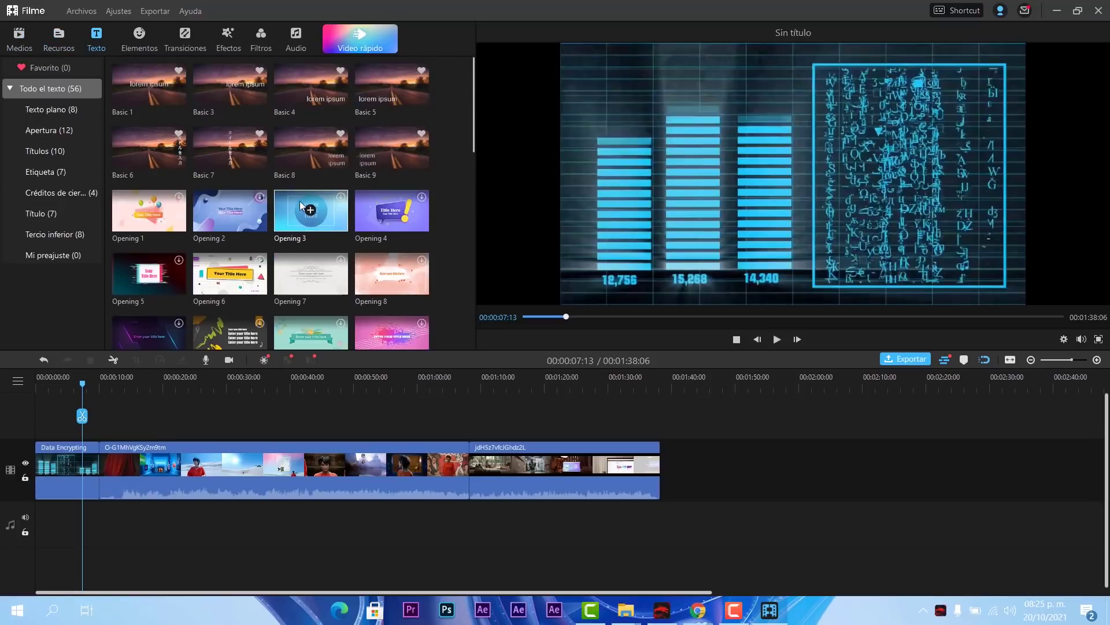
click(392, 213)
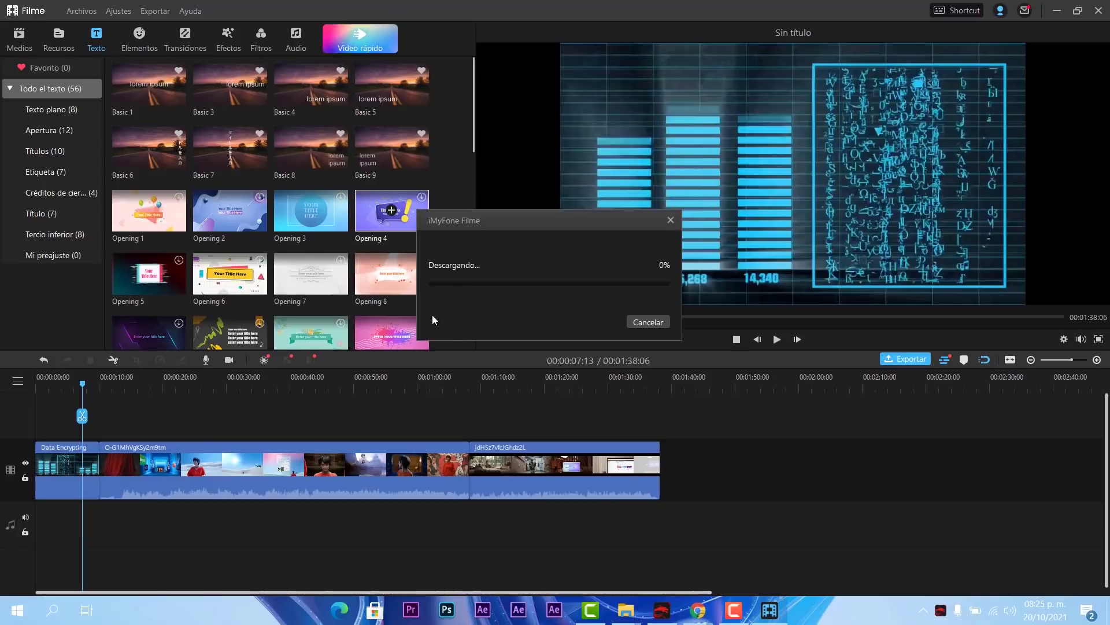
drag(105, 422, 75, 431)
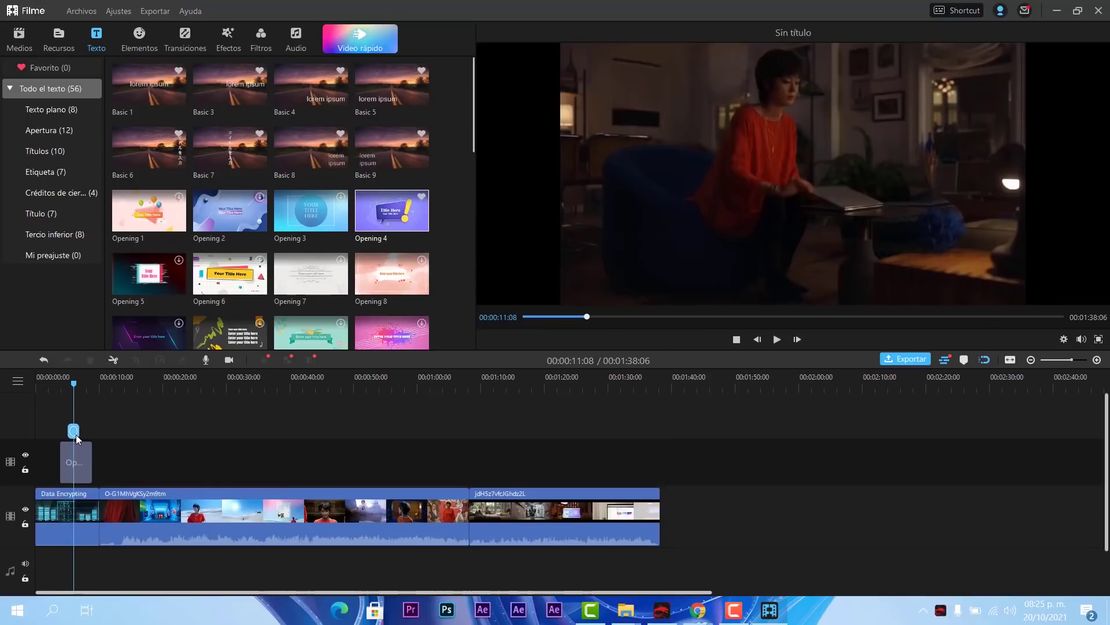
click(73, 478)
drag(74, 460, 83, 456)
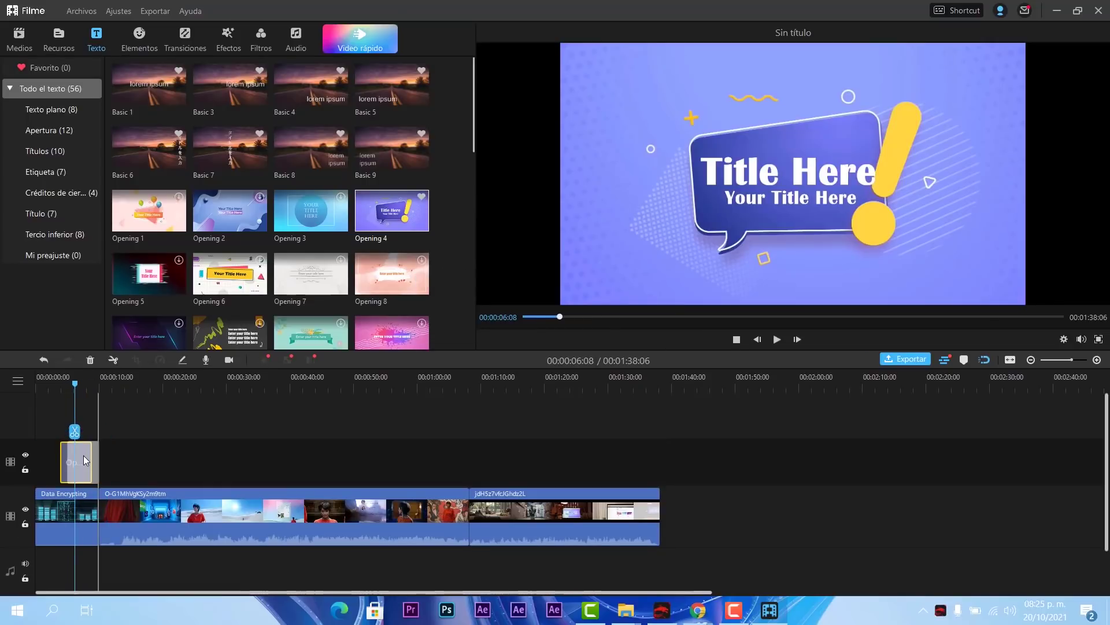
right_click(83, 456)
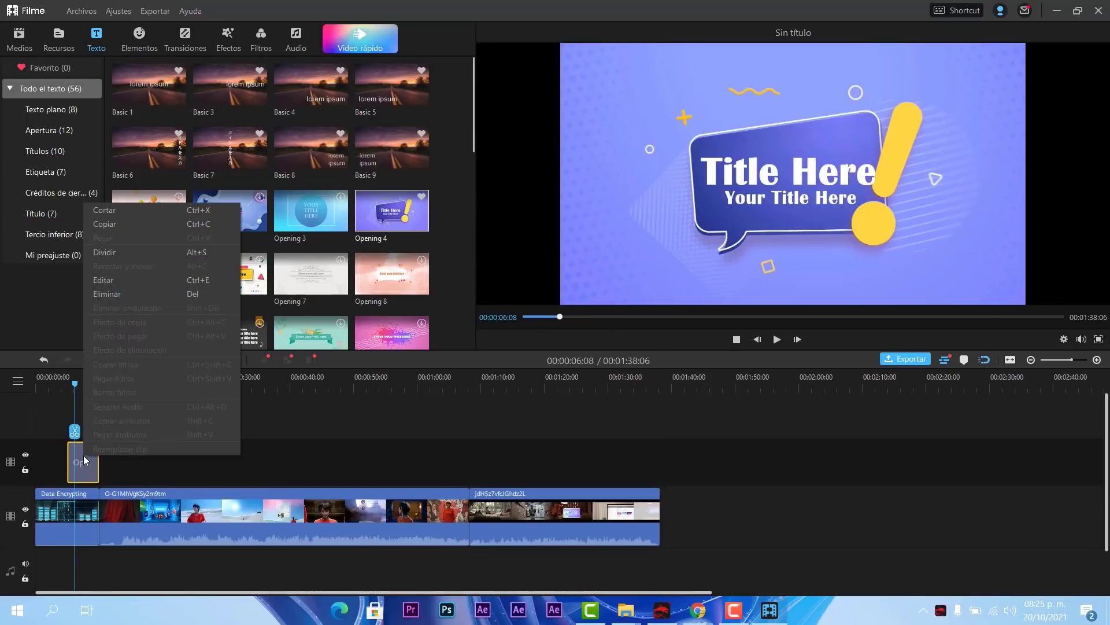
click(121, 293)
Separate the audio from the O-G1MhVgKSy2m9tm clip onto its own track.
drag(81, 434, 129, 431)
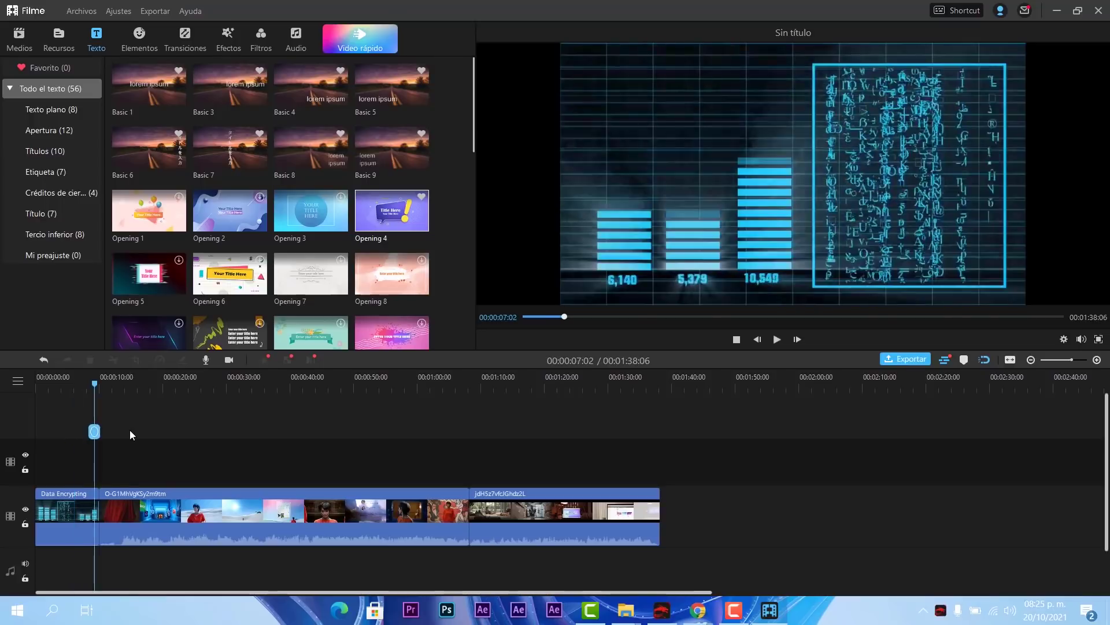
click(147, 520)
right_click(148, 519)
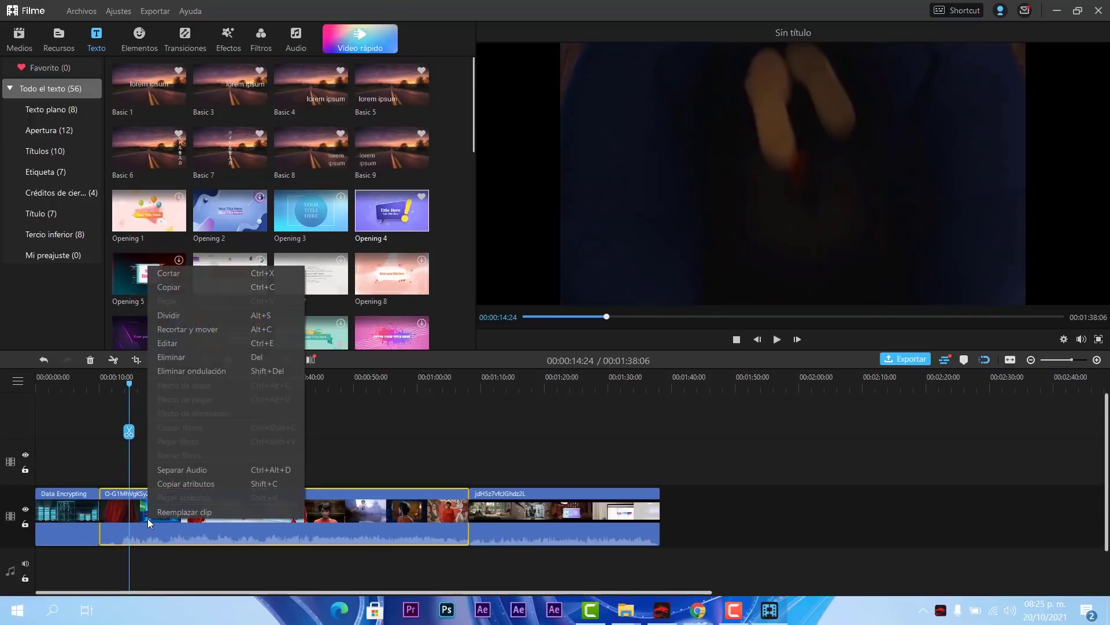
click(188, 470)
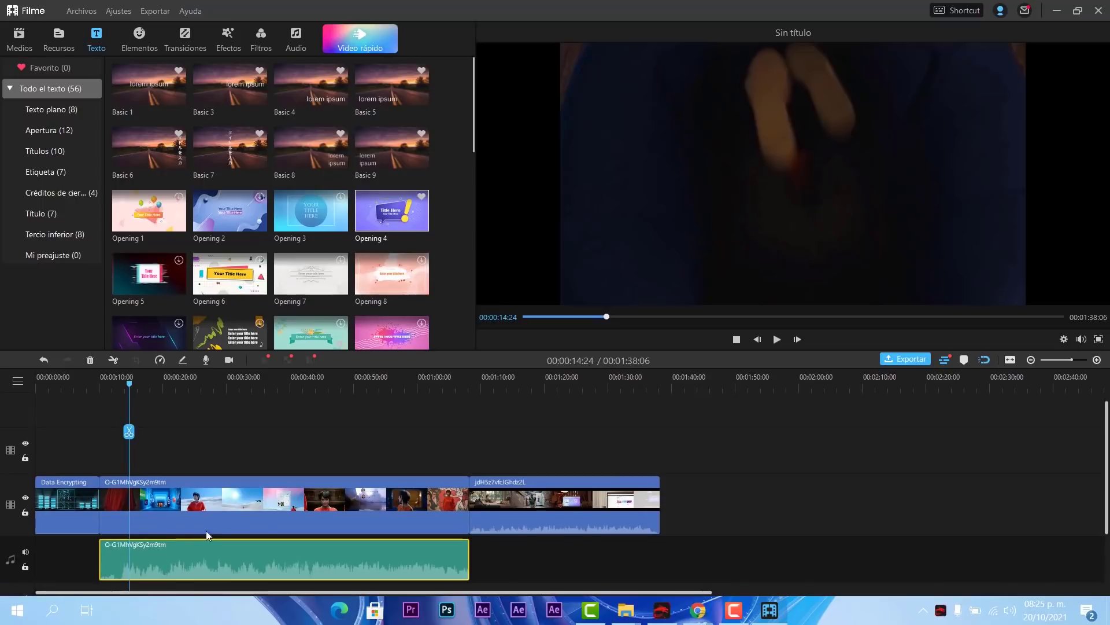
Separate the audio from the jdH5z7vfcJGhdz2L clip, and select the detached O-G1MhVgKSy2m9tm audio.
click(541, 512)
right_click(541, 513)
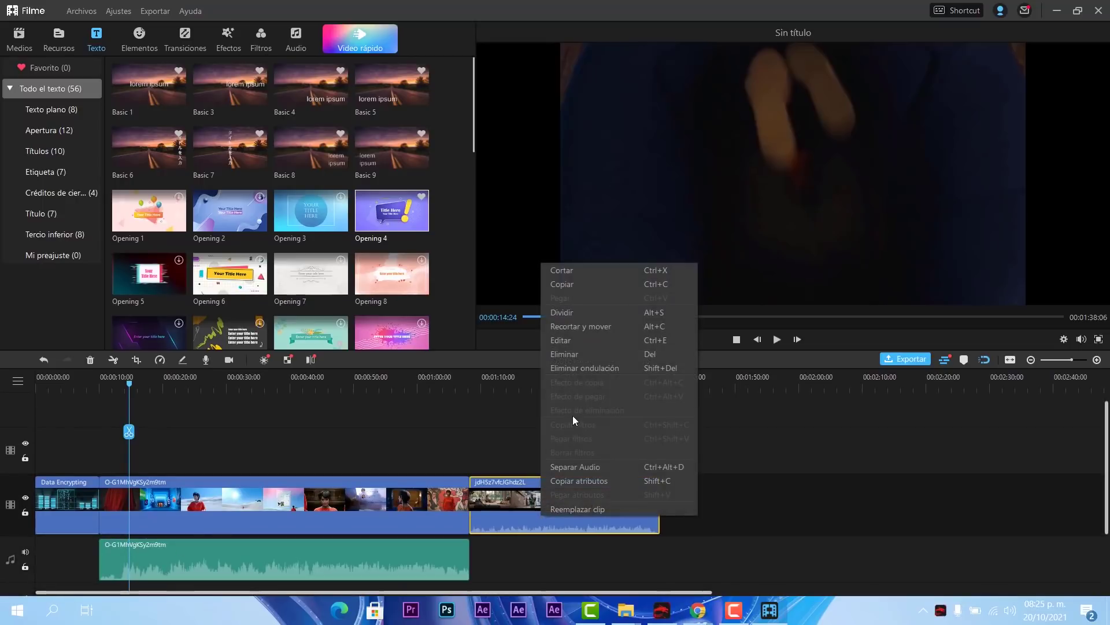
click(586, 467)
scroll(311, 526, down, 1)
click(265, 571)
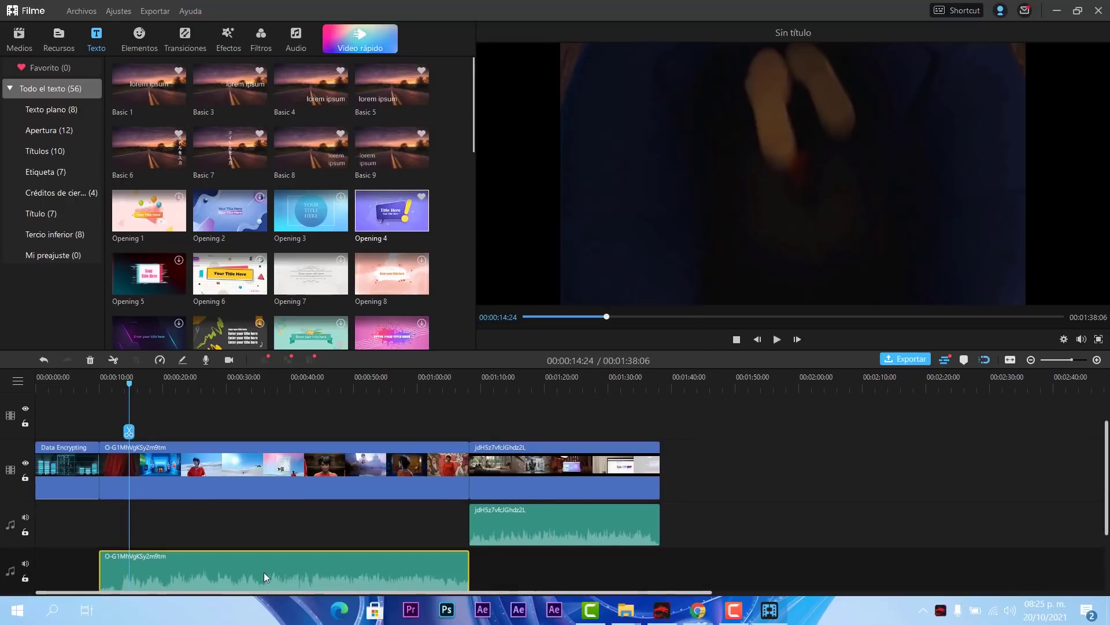
Delete the detached O-G1MhVgKSy2m9tm audio and move the playhead to about 24 seconds in its video clip.
key(Delete)
drag(129, 431, 173, 431)
click(509, 459)
click(189, 457)
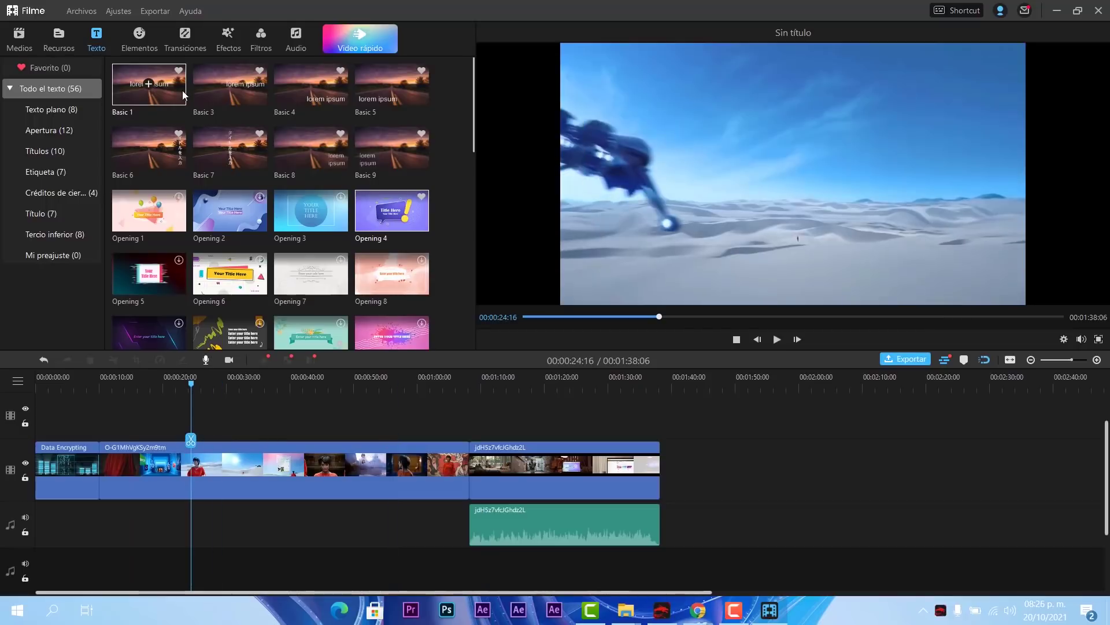
Replace the remaining detached audio with the City Sunshine music from the timeline's start, and cut off the music beyond the last video clip.
click(296, 40)
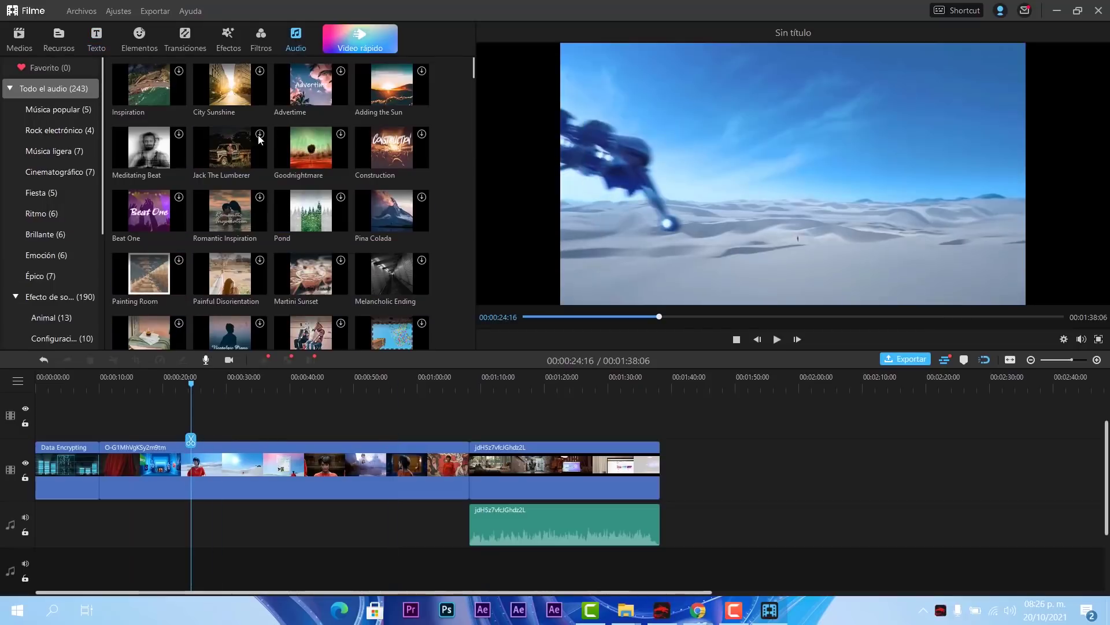
click(230, 84)
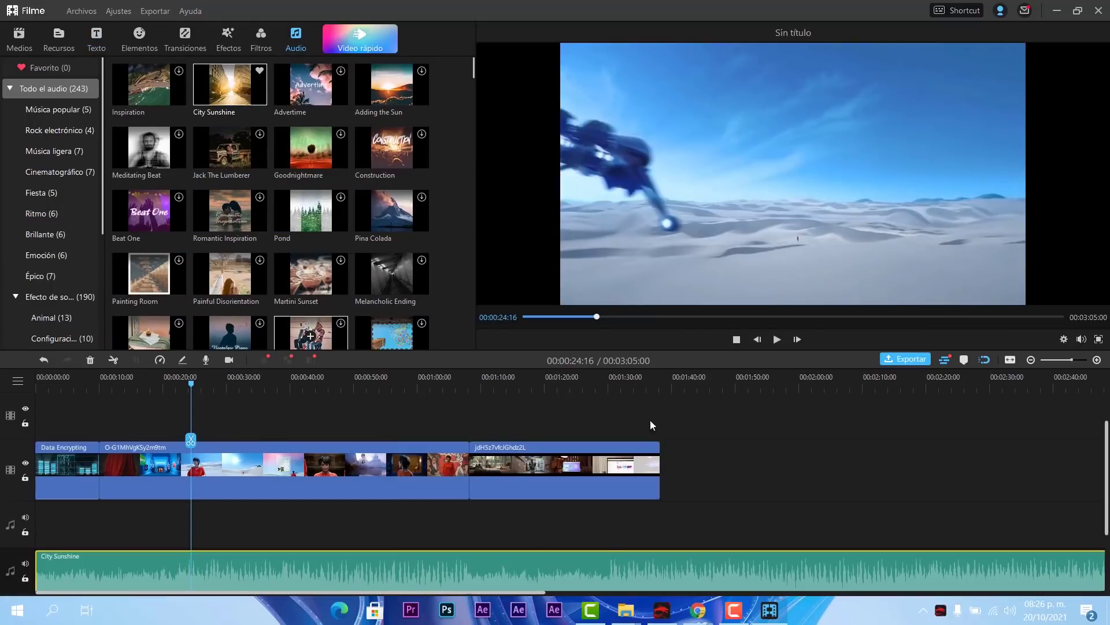
click(660, 384)
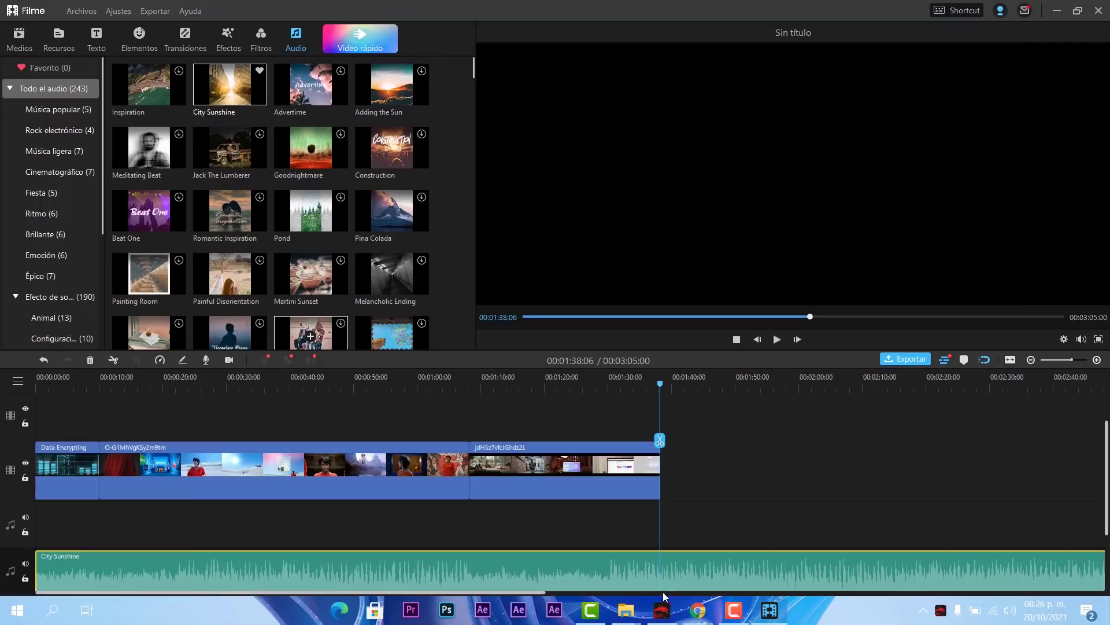
click(114, 360)
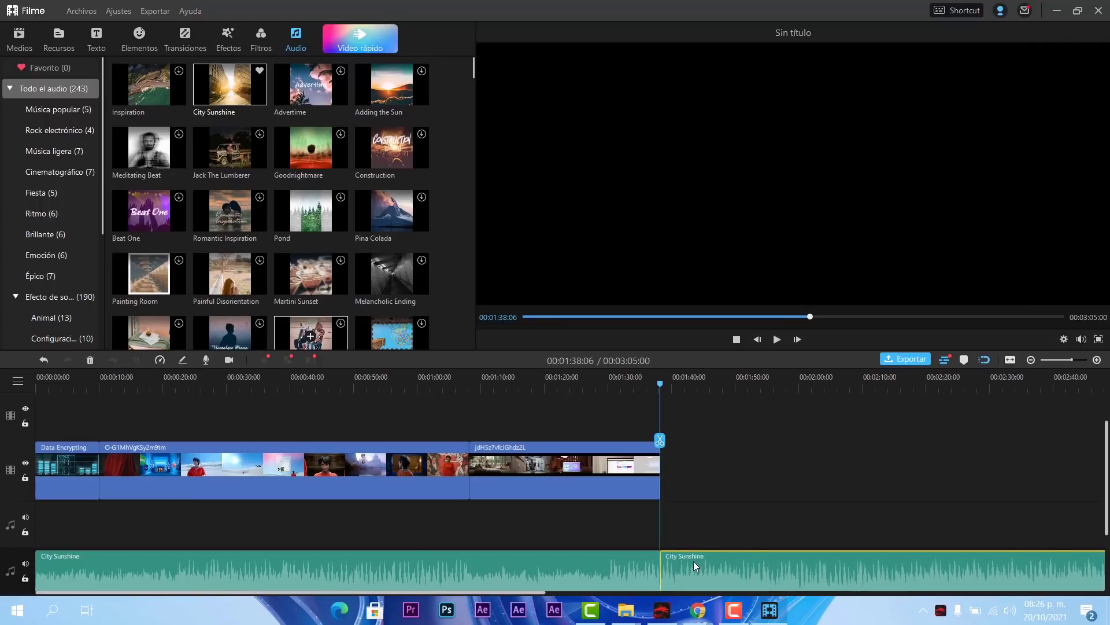
key(Delete)
Move the playhead to about 30 seconds and delete the trimmed City Sunshine music.
drag(661, 390, 230, 426)
click(286, 582)
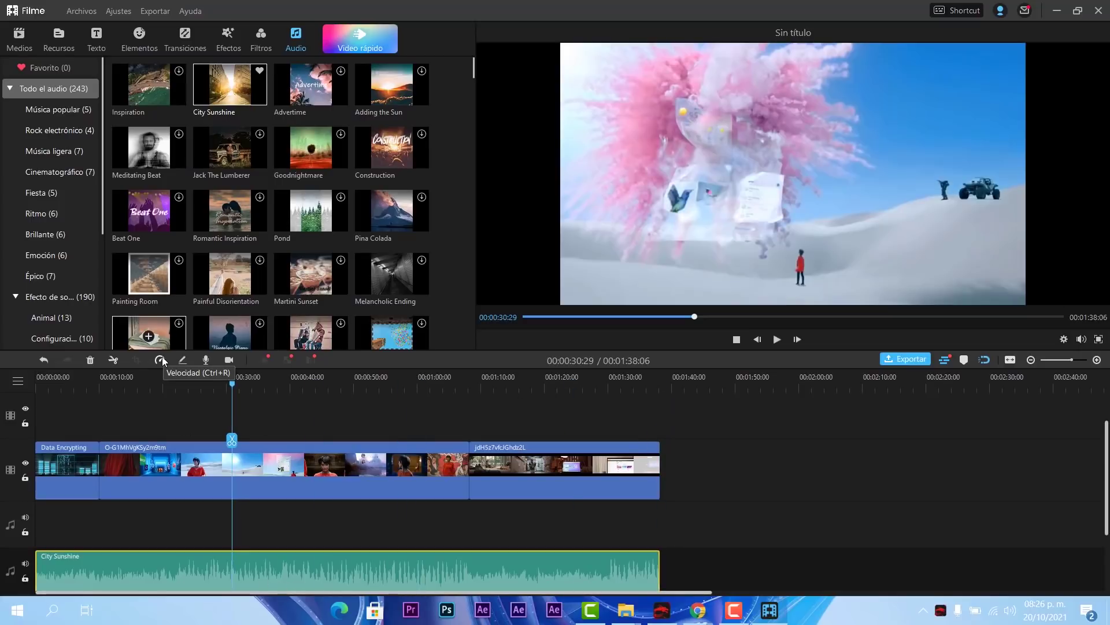
click(204, 359)
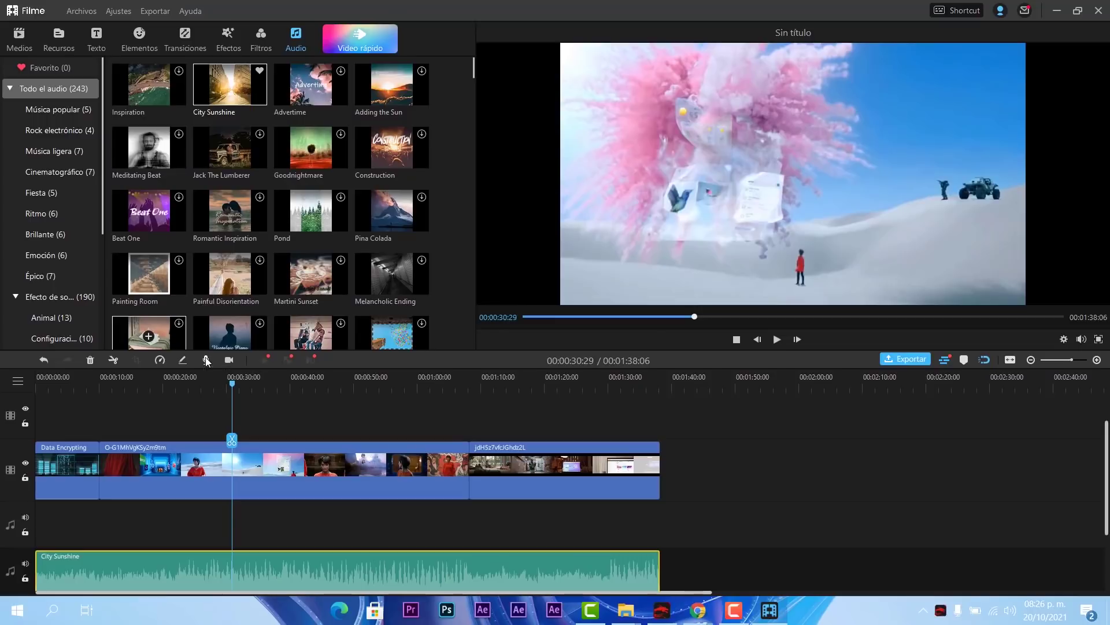
key(Delete)
Keep Micrófono (HyperX Quadcast) for audio recording, try the Monstruo, Extraterrestre, Minions, Transformers and Ardillas voices, and close the recorder without recording.
click(581, 290)
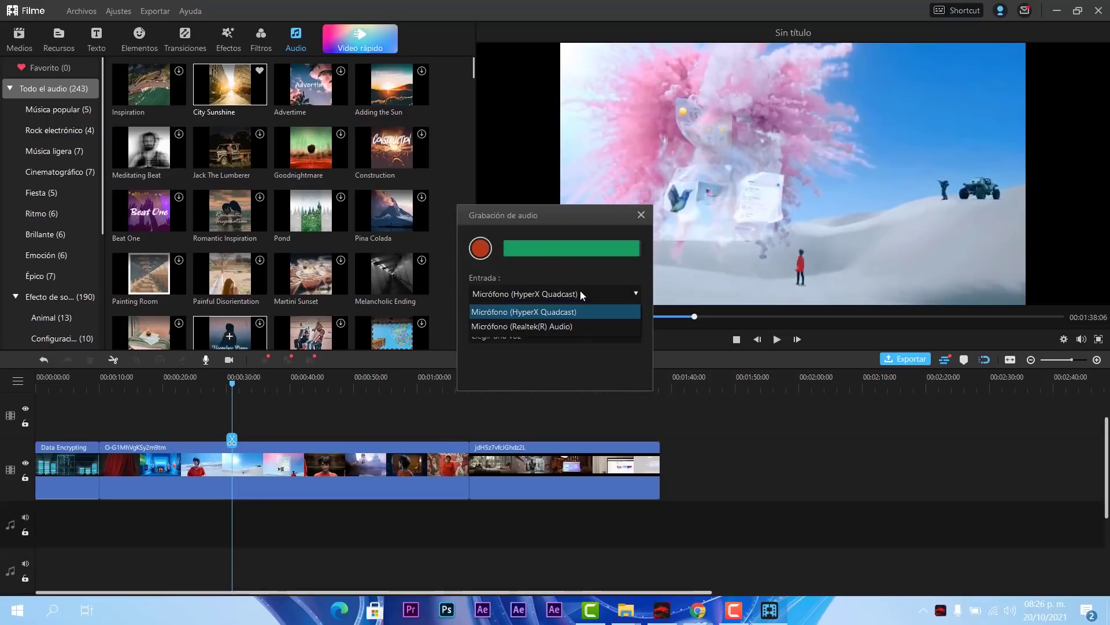
click(578, 290)
click(539, 342)
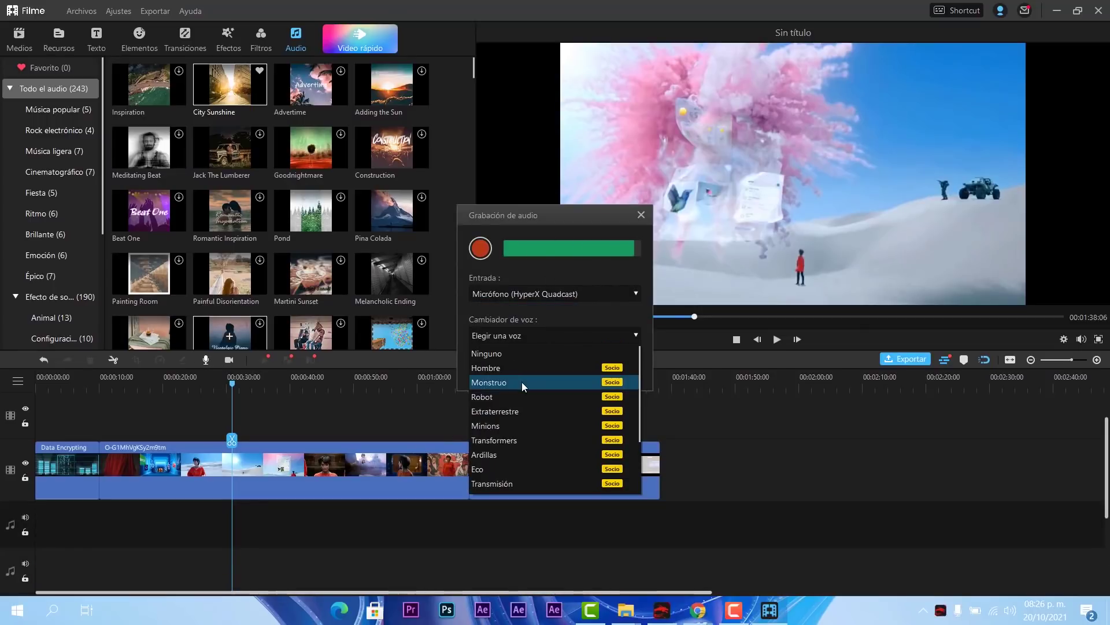
click(521, 382)
click(527, 334)
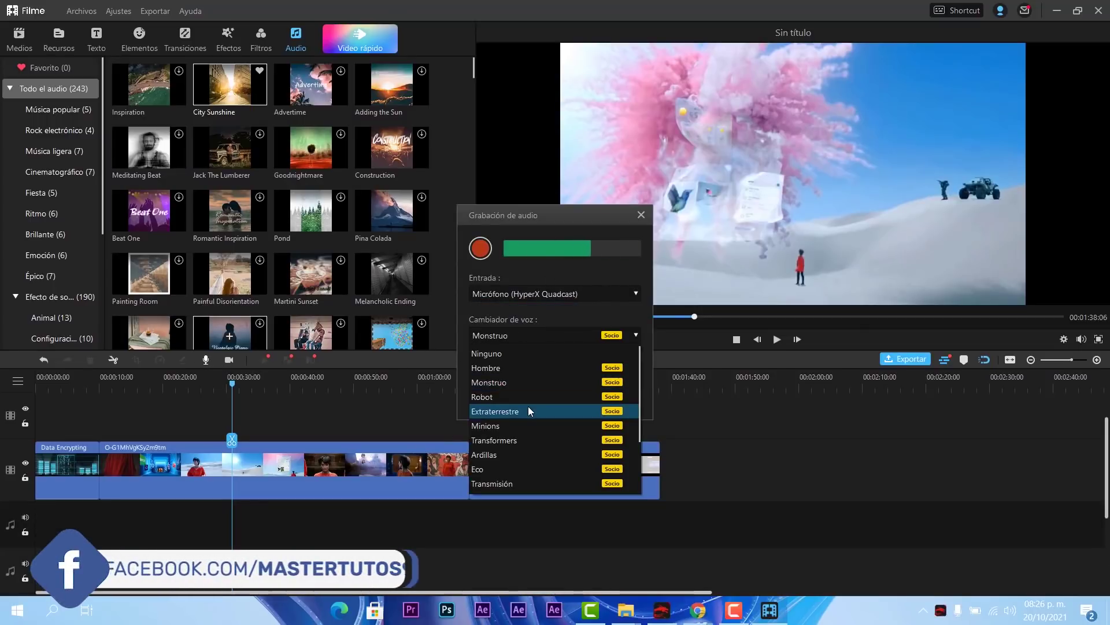
click(528, 406)
click(529, 338)
click(518, 429)
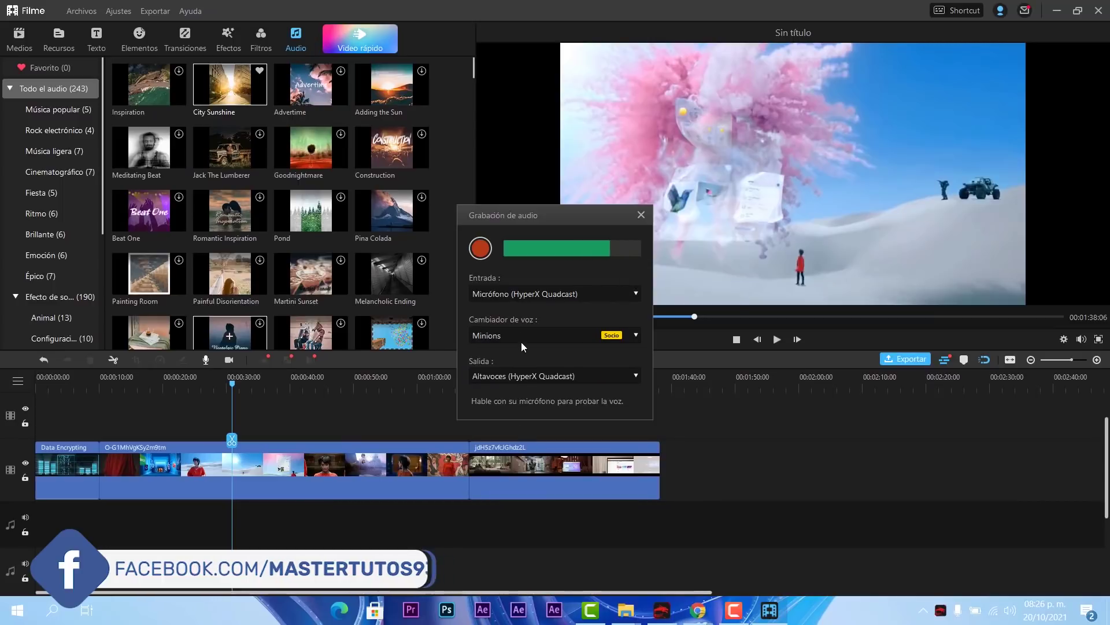
click(520, 336)
click(517, 439)
click(514, 339)
click(508, 455)
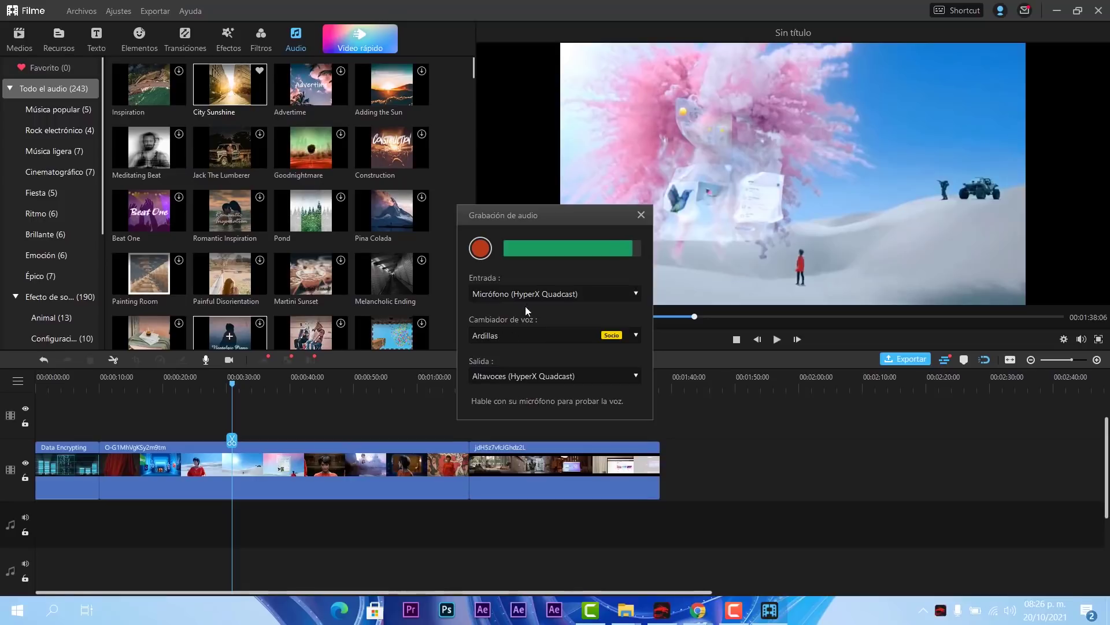
click(640, 216)
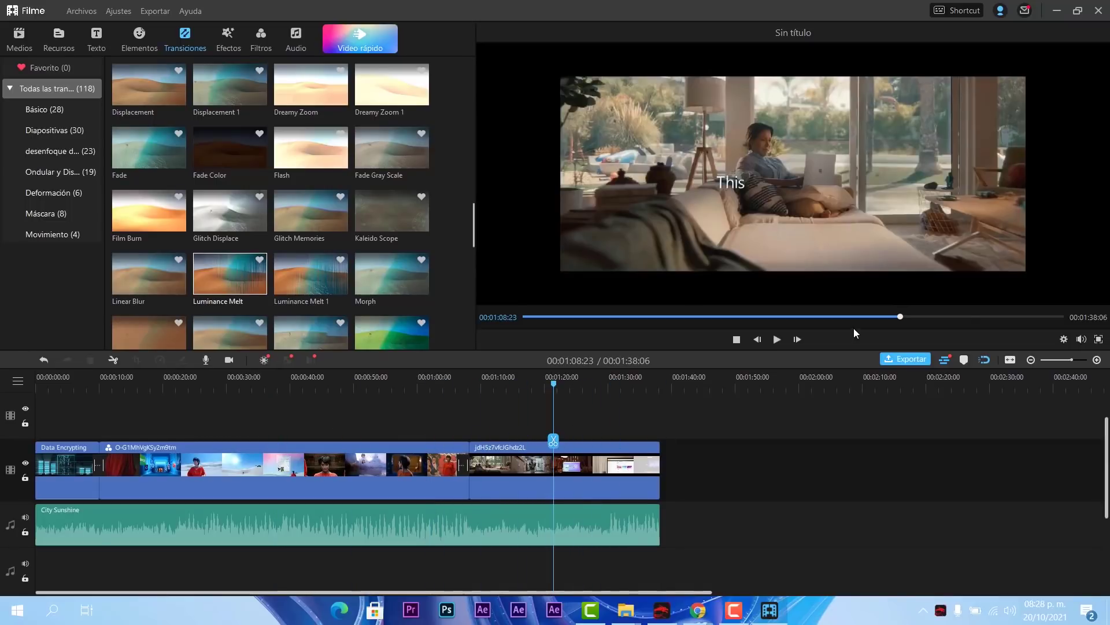
Export the project locally as the MP4 Mi videogbgbh at 1920 x 1080 and Estándar quality, and open its file location.
click(905, 359)
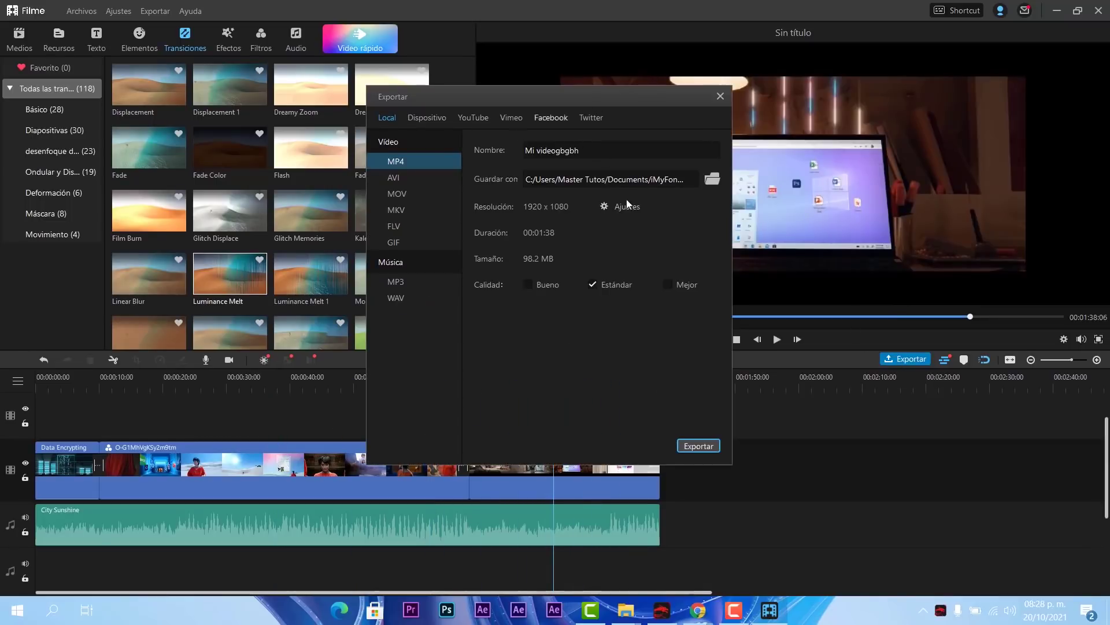
click(699, 448)
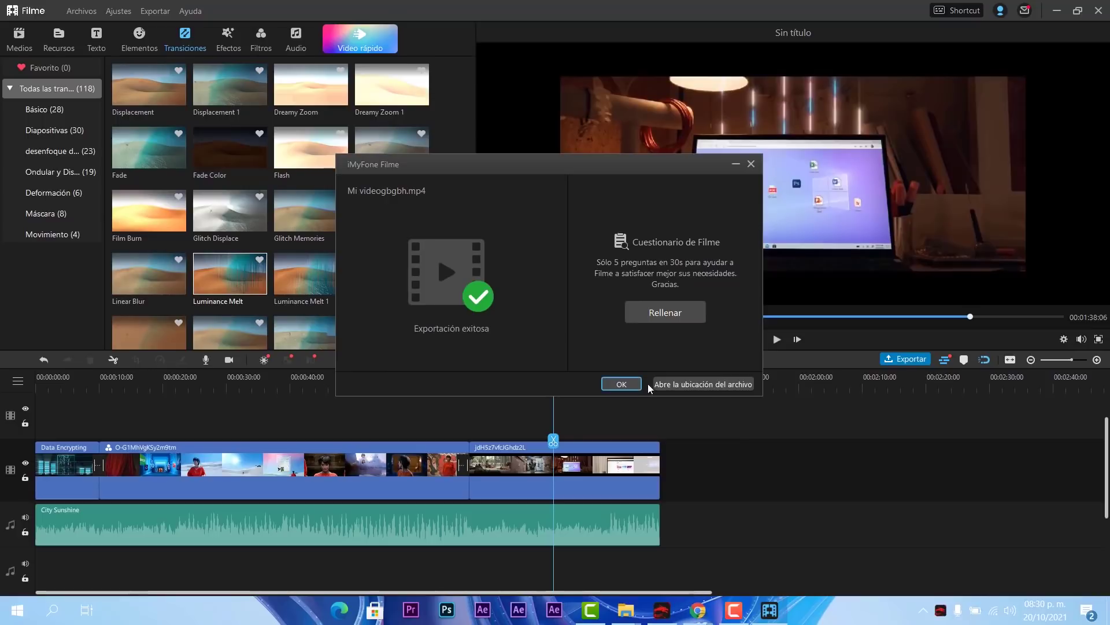
click(673, 383)
Play the exported Mi videogbgbh video, check several points along its length, and close the player and the Output folder.
double_click(643, 232)
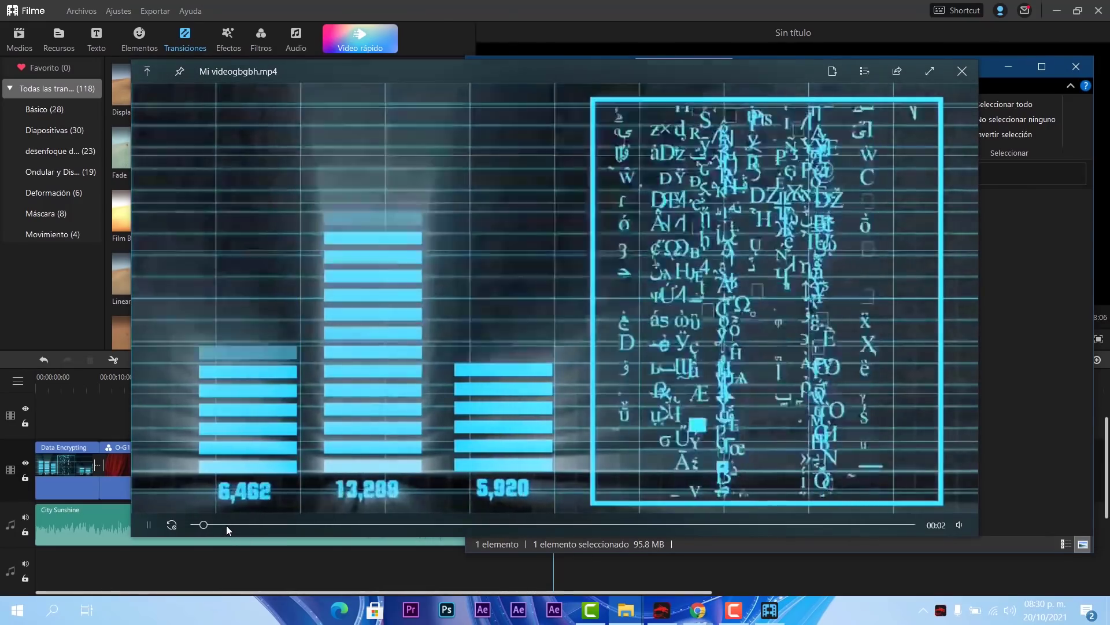
click(247, 525)
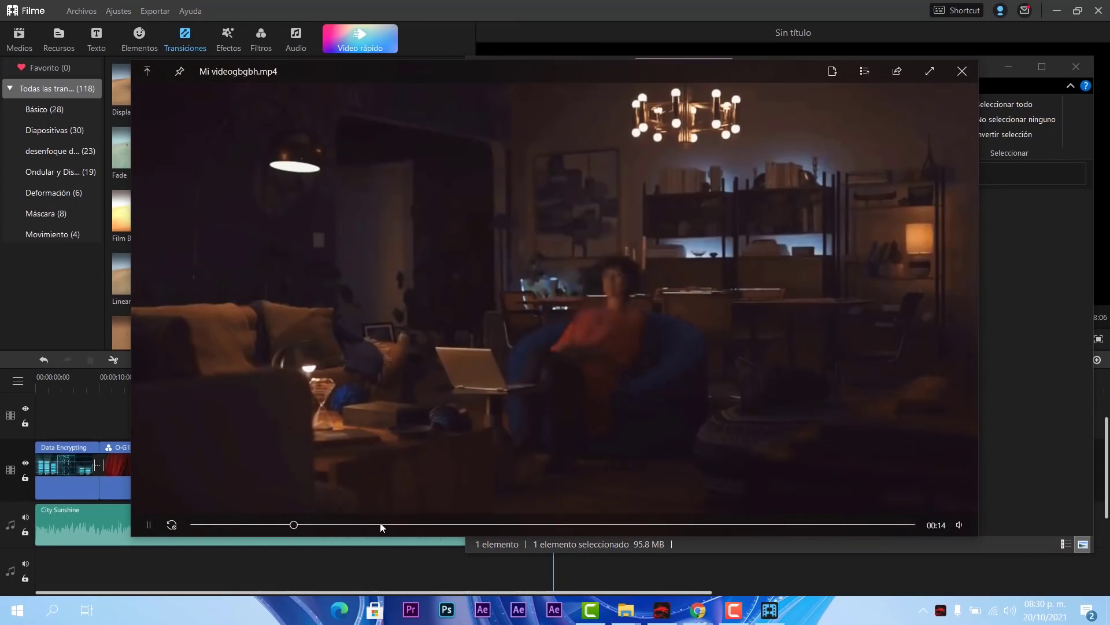
click(381, 524)
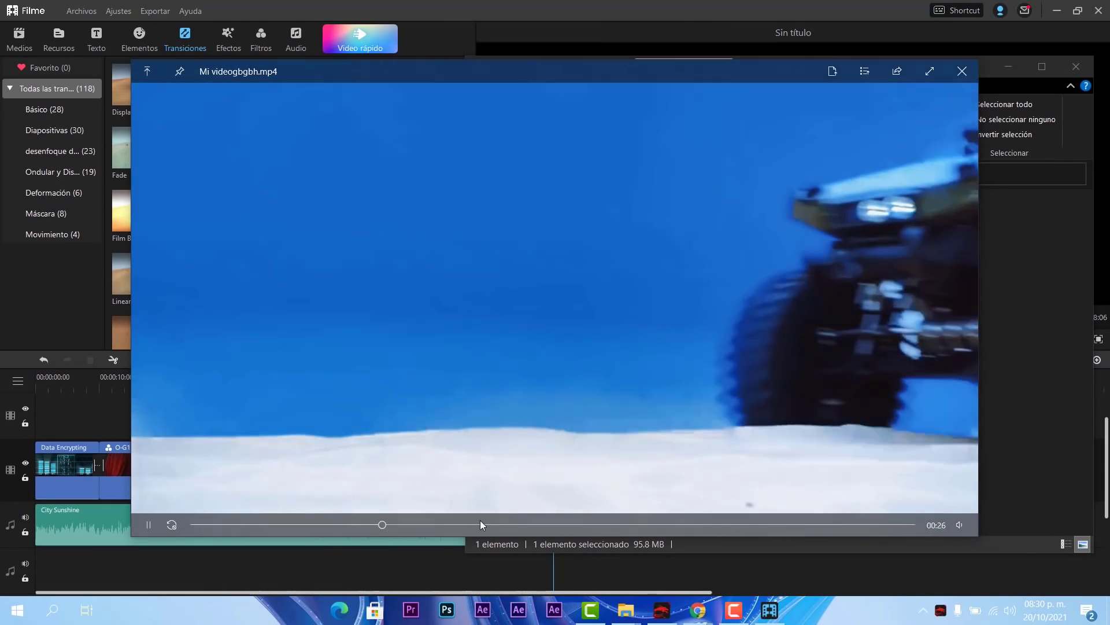
click(508, 525)
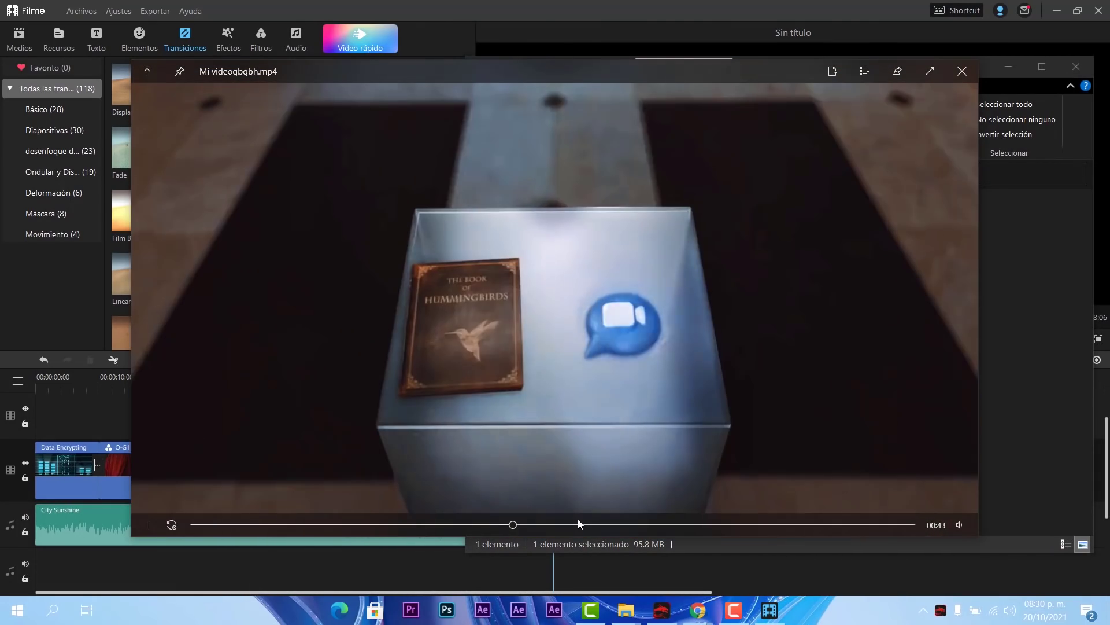
click(589, 524)
click(636, 525)
click(659, 525)
click(694, 525)
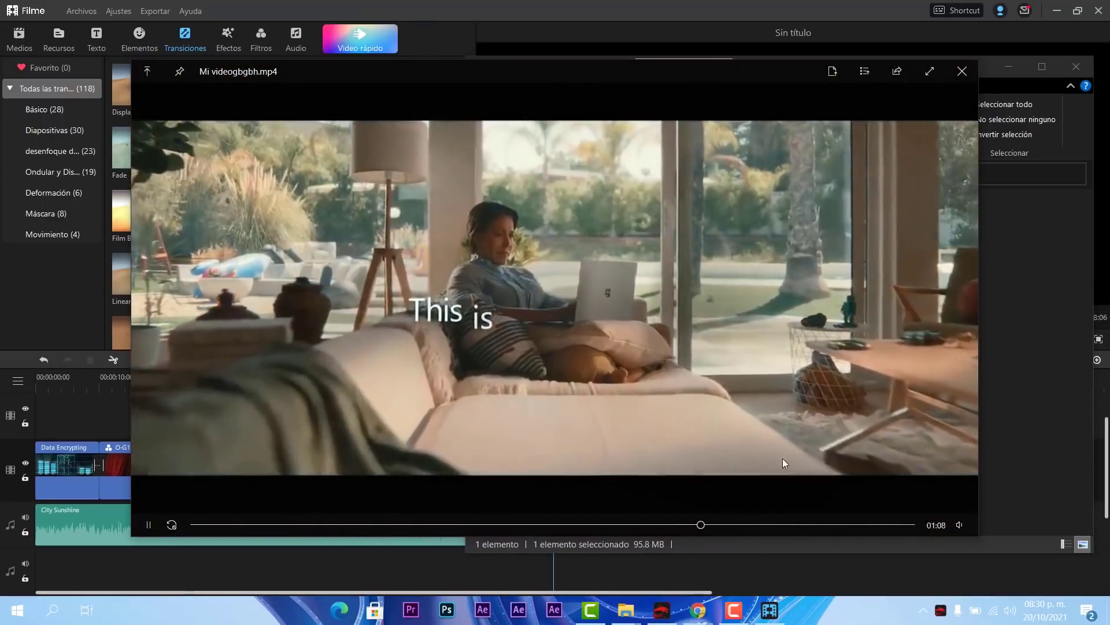
key(alt+F4)
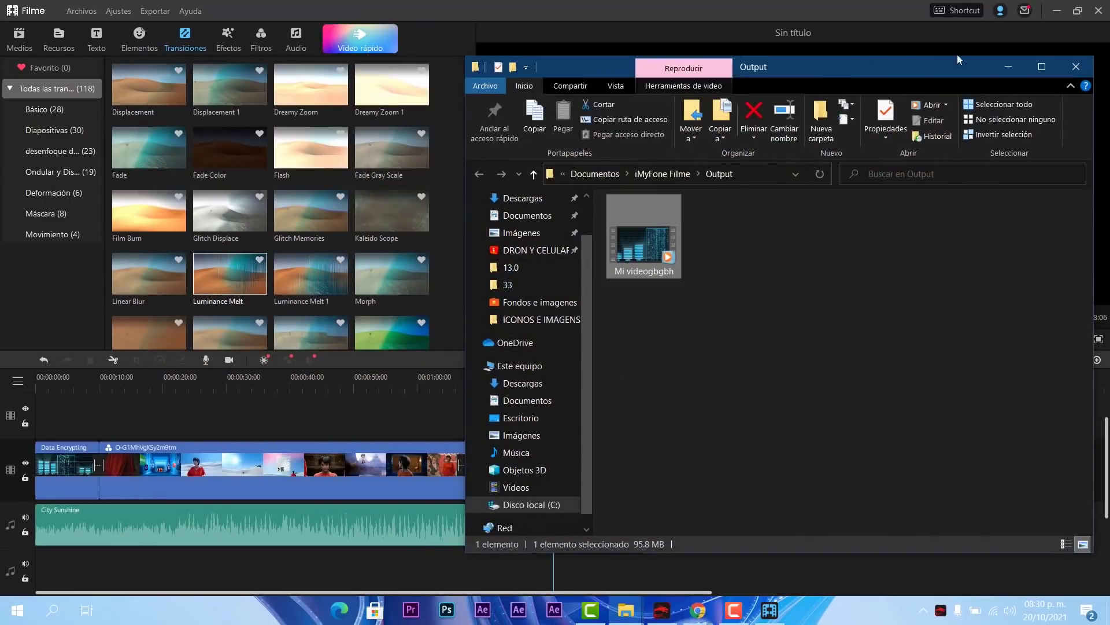
click(1076, 67)
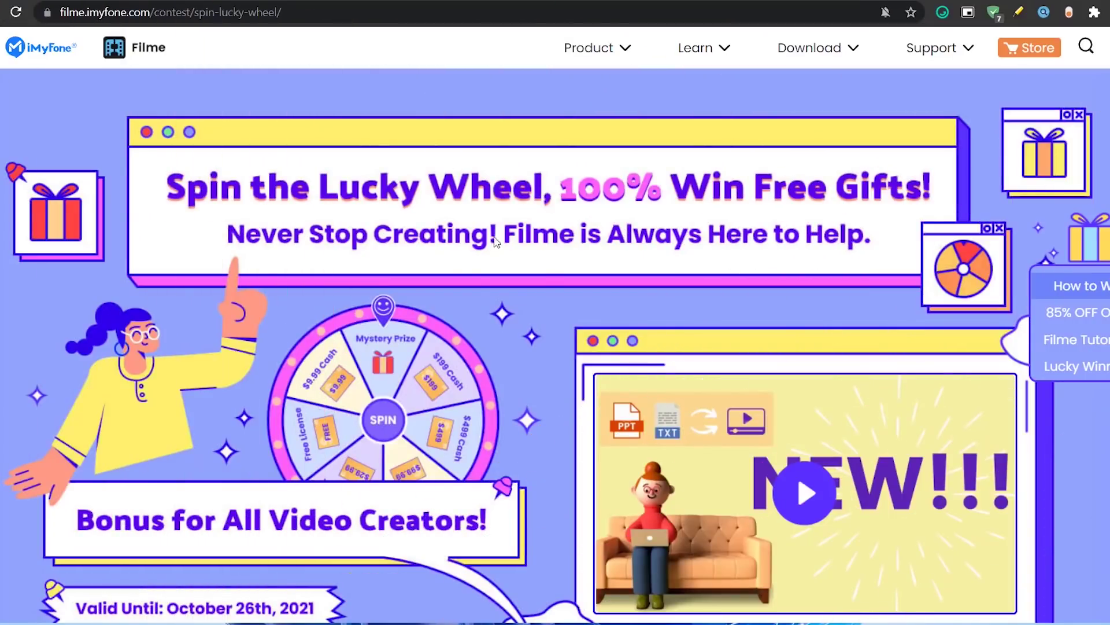
Look through the prizes, participation steps and feature tutorials on Filme's Spin the Lucky Wheel contest page in the browser.
scroll(442, 451, down, 15)
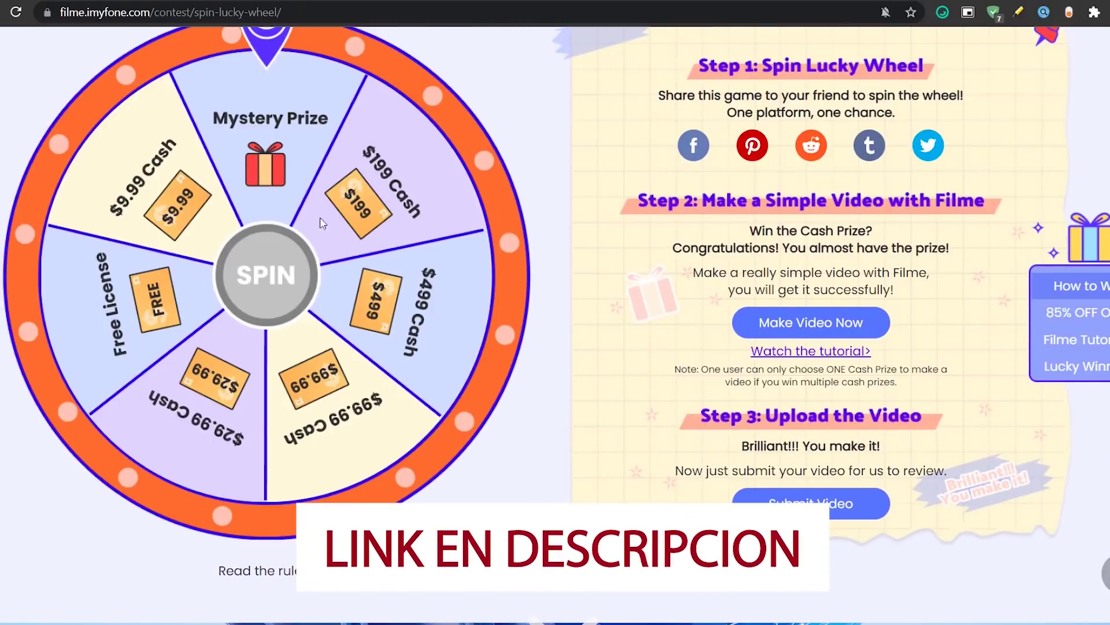
scroll(322, 224, down, 20)
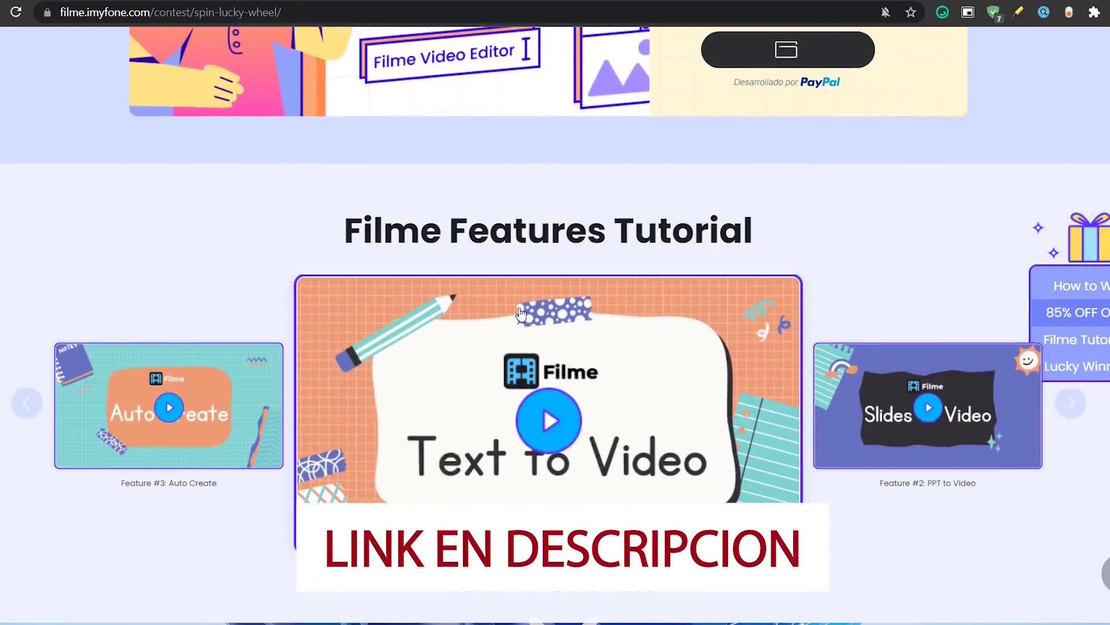